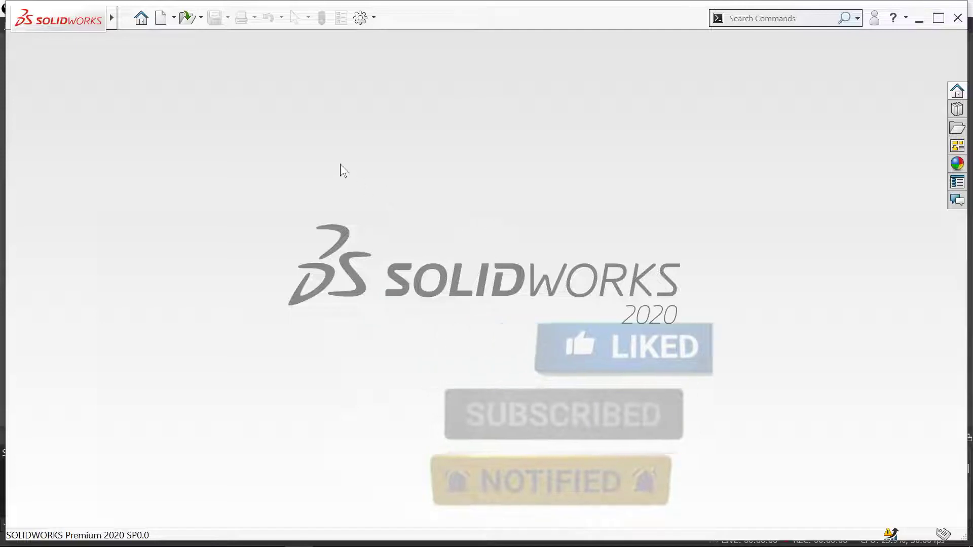
Create a new maximized part with a Front Plane sketch, then view the elbow reference drawing
left_click(154, 19)
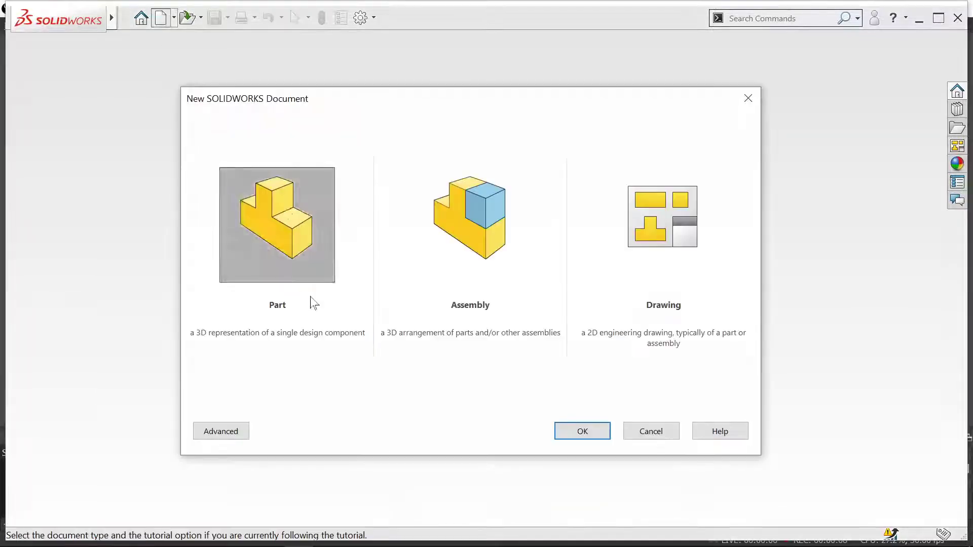
left_click(583, 431)
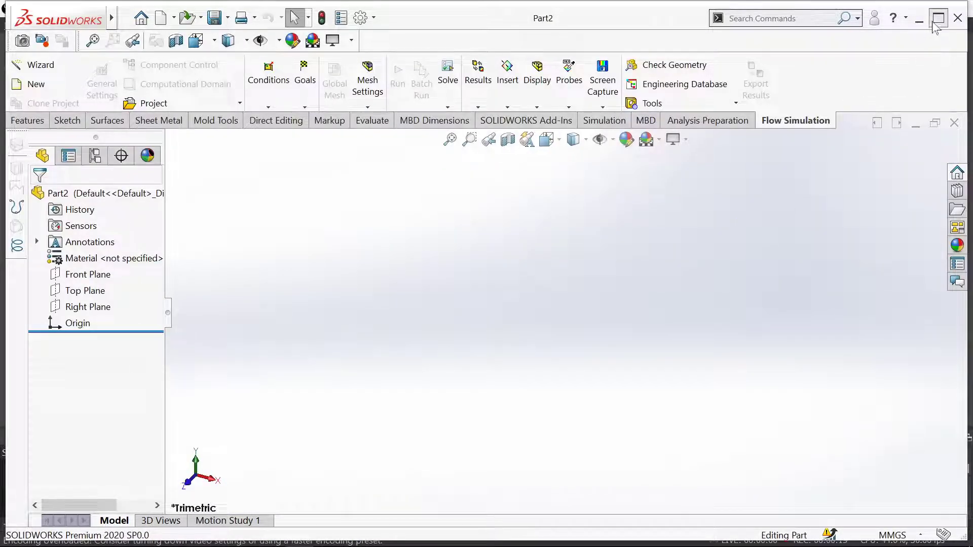
left_click(933, 23)
left_click(62, 114)
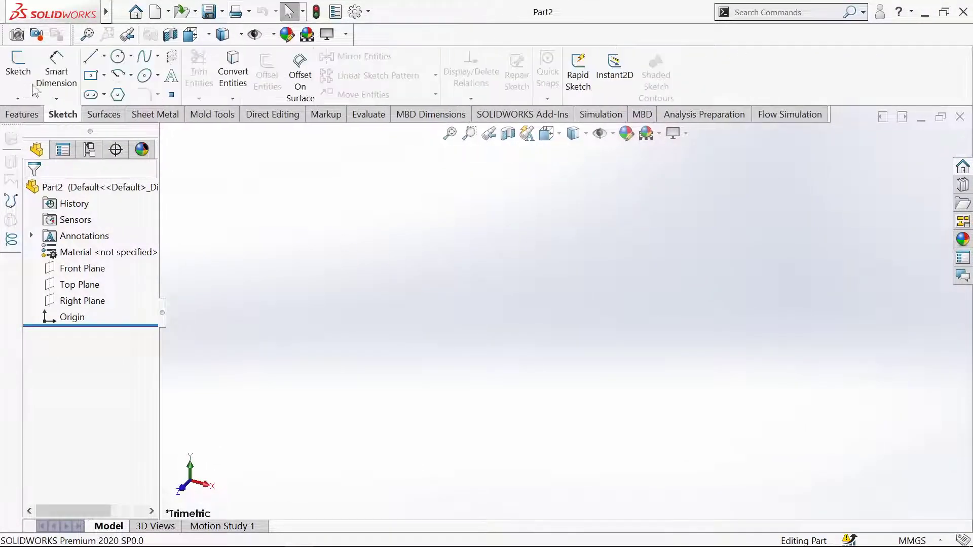
left_click(14, 75)
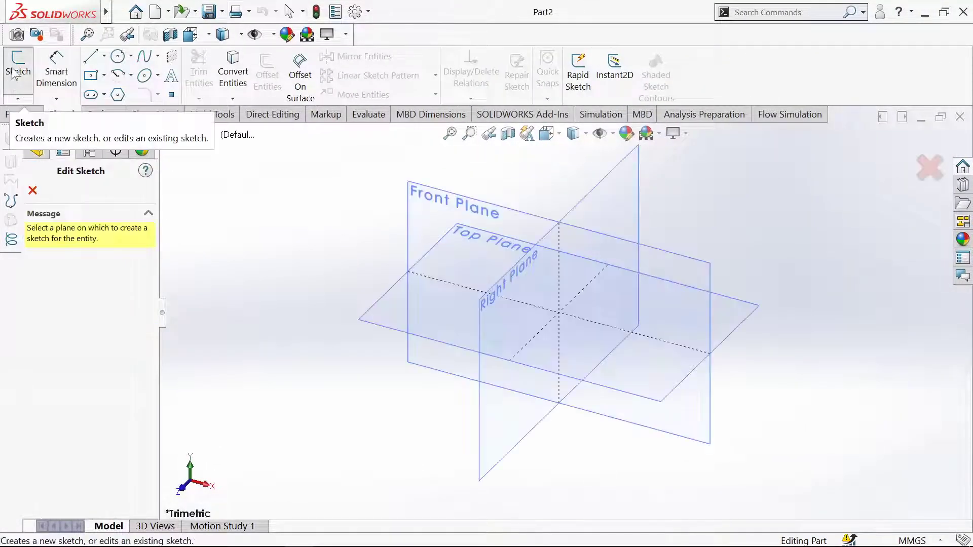
left_click(416, 192)
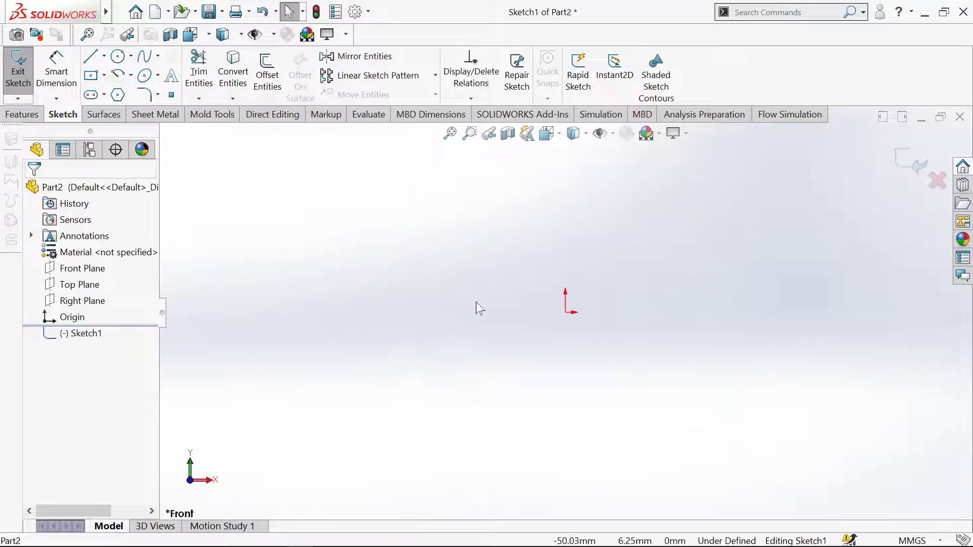
key("alt+Tab")
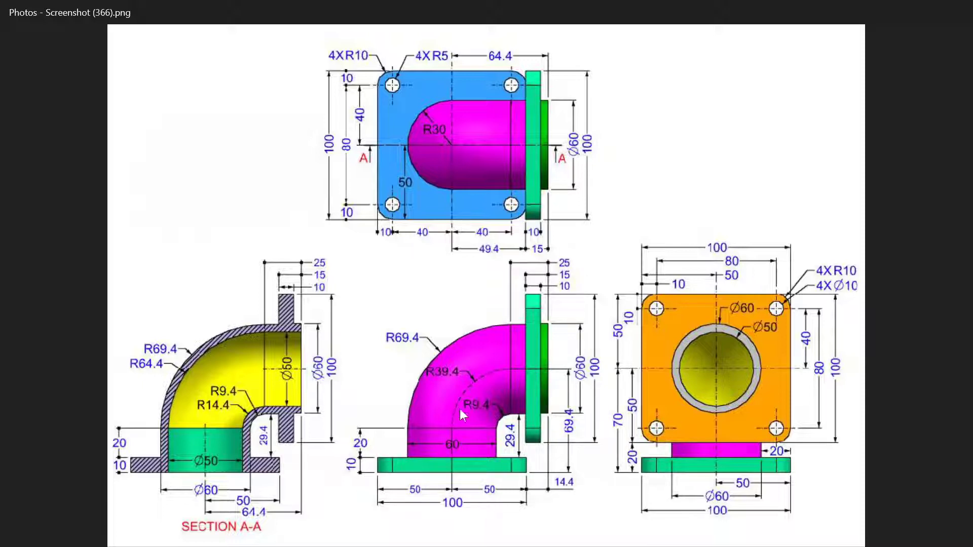
Draw the path: a vertical line above the origin, a tangent arc and a horizontal leg
key("alt+Tab")
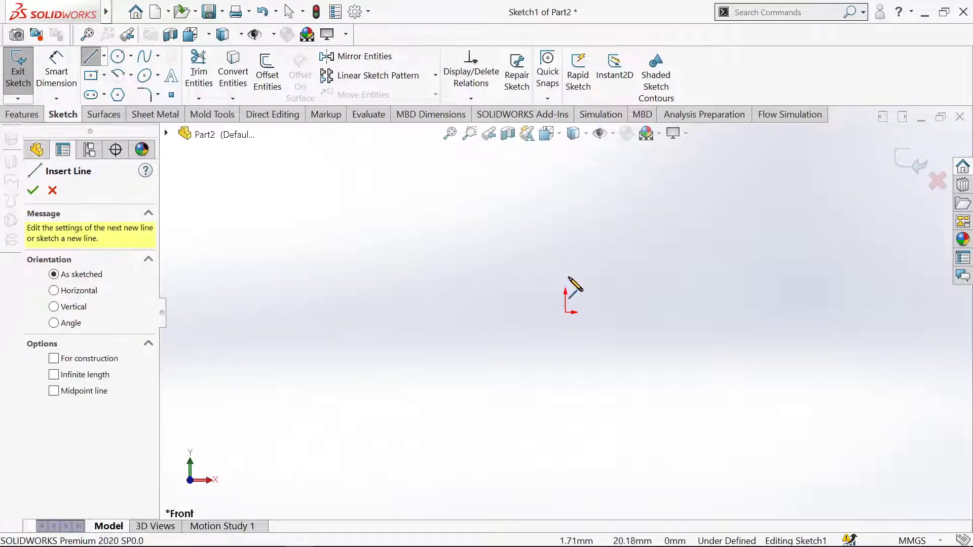
left_click(566, 284)
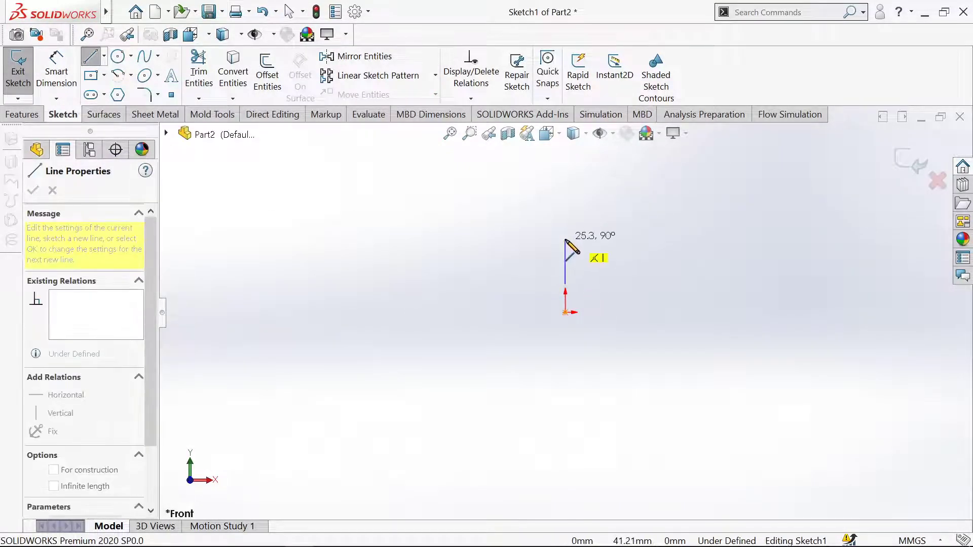
left_click(565, 239)
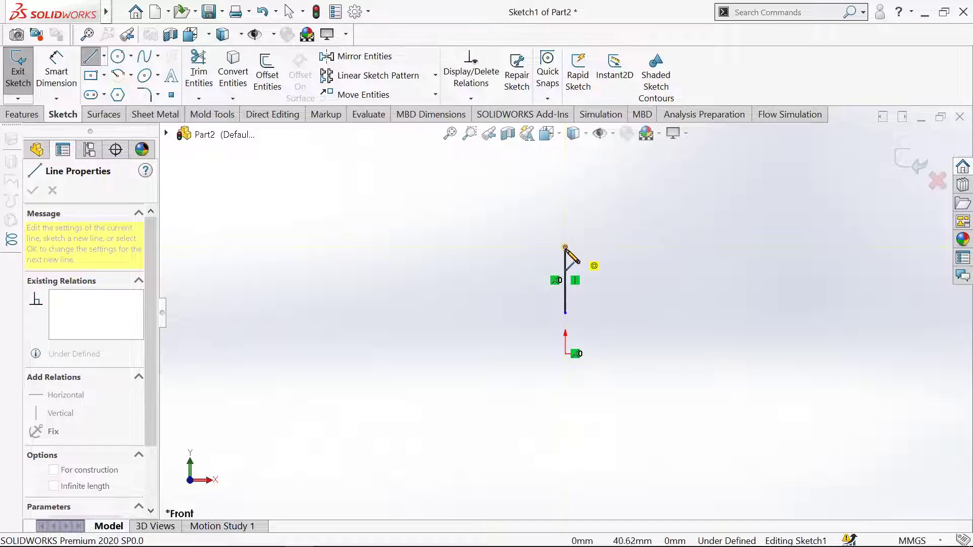
left_click(648, 163)
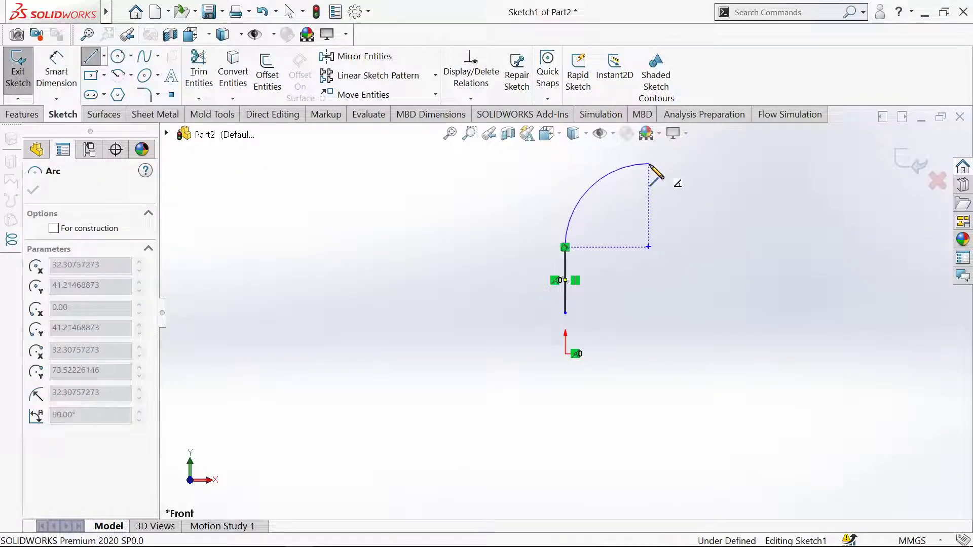
left_click(693, 163)
key("Escape")
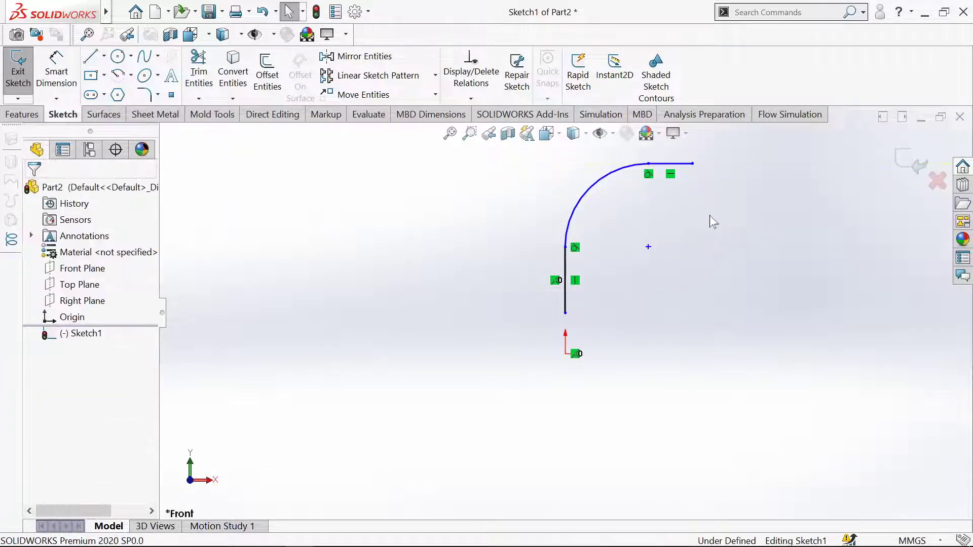
Dimension the 10 mm gap between the origin and the vertical line's bottom end
left_click(56, 68)
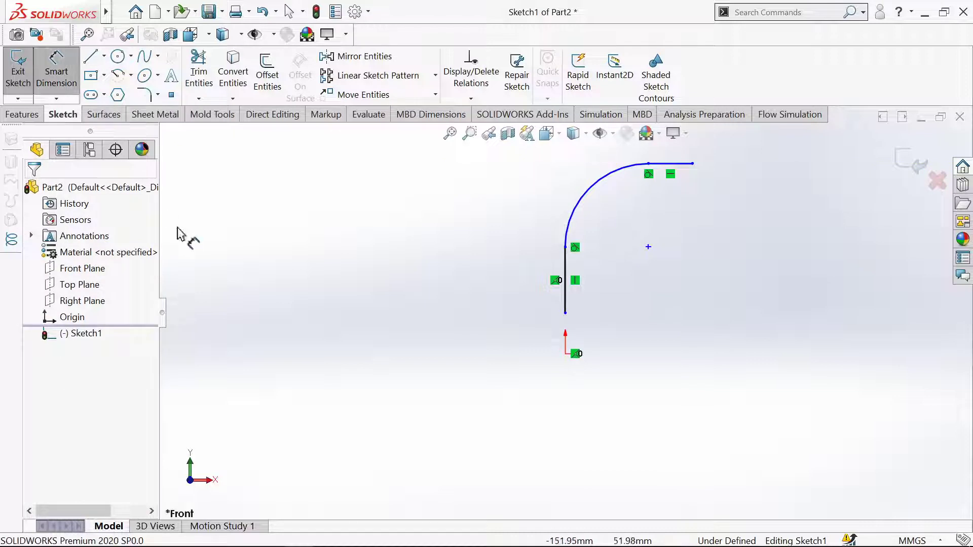
left_click(568, 352)
left_click(565, 313)
left_click(497, 338)
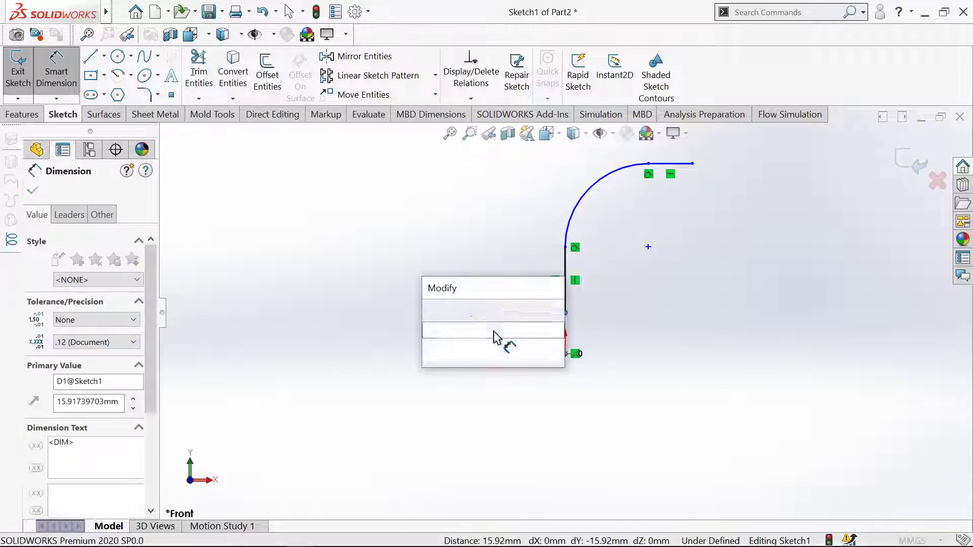
type("10")
key("Return")
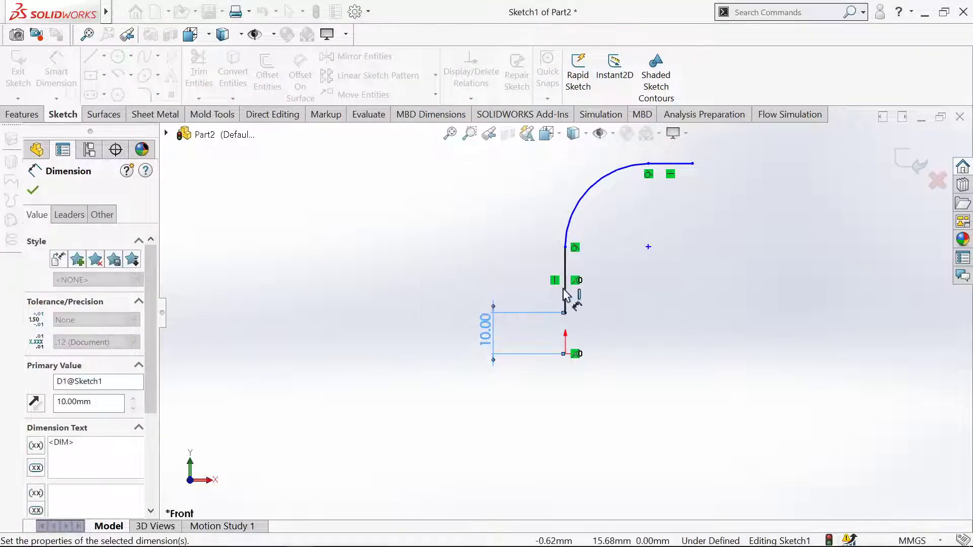
left_click(564, 254)
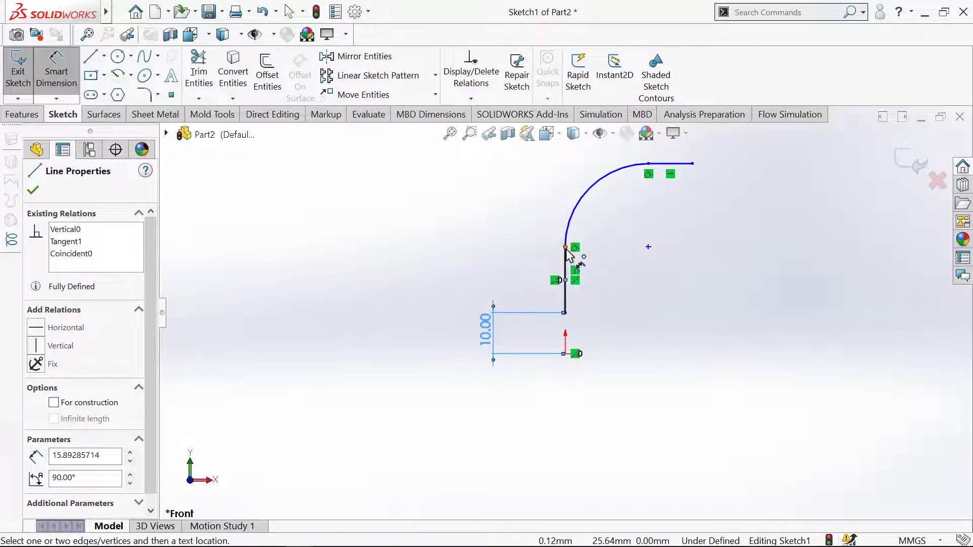
left_click(565, 248)
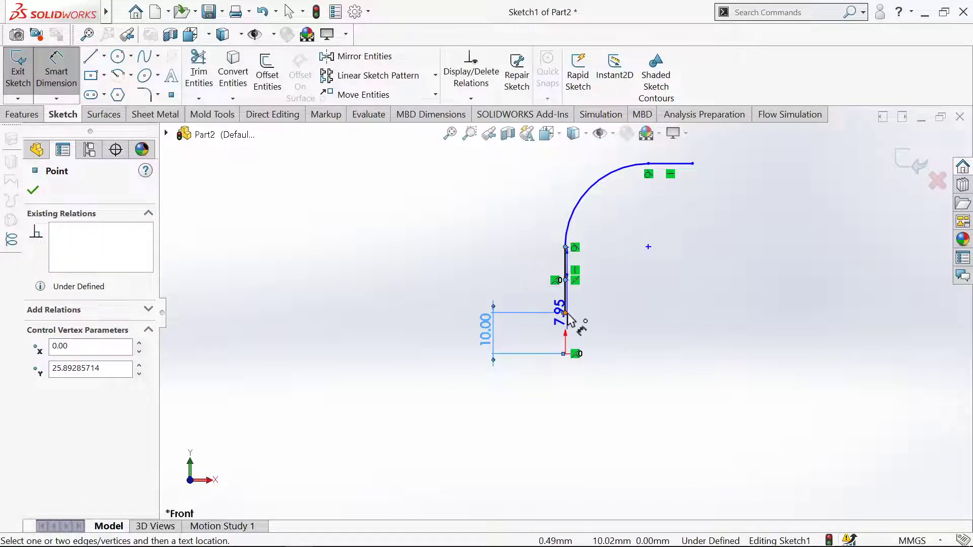
left_click(566, 314)
left_click(483, 282)
key("Escape")
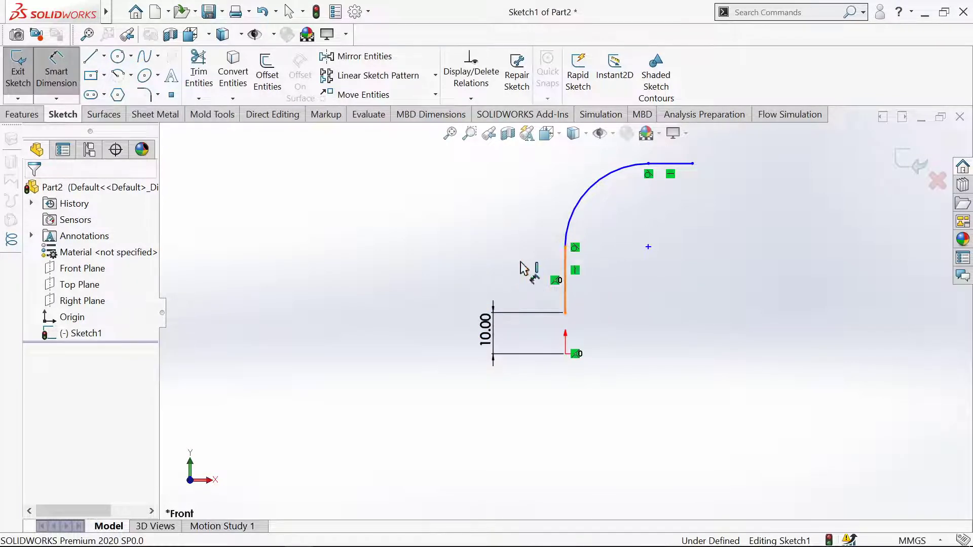
Set the vertical line length to 20 and the arc radius to 39.4
left_click(525, 269)
left_click(495, 277)
type("2")
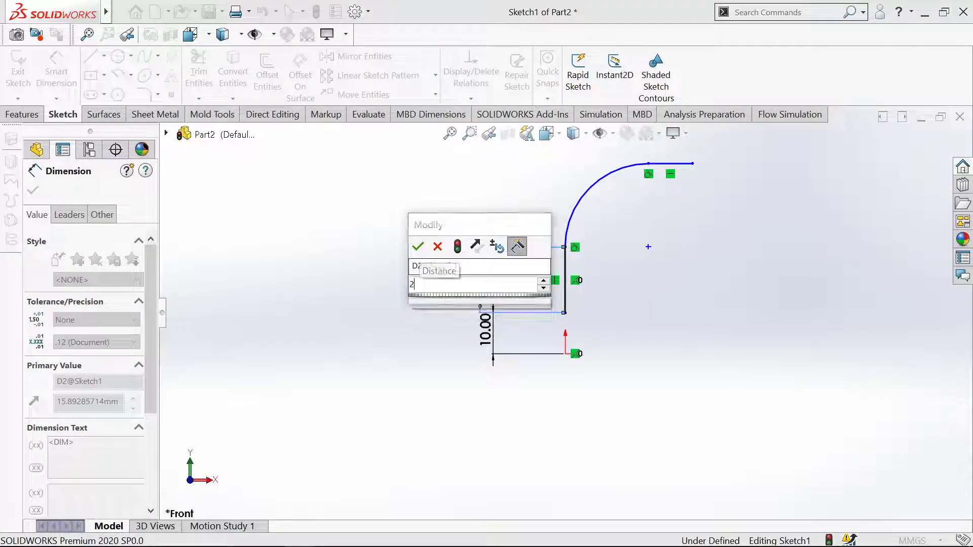
type("0")
left_click(417, 246)
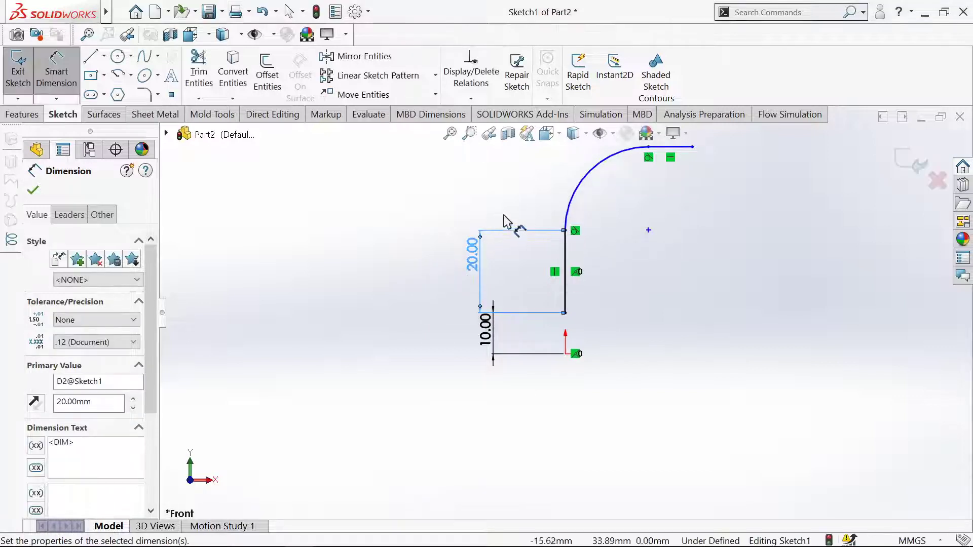
left_click(573, 204)
left_click(509, 204)
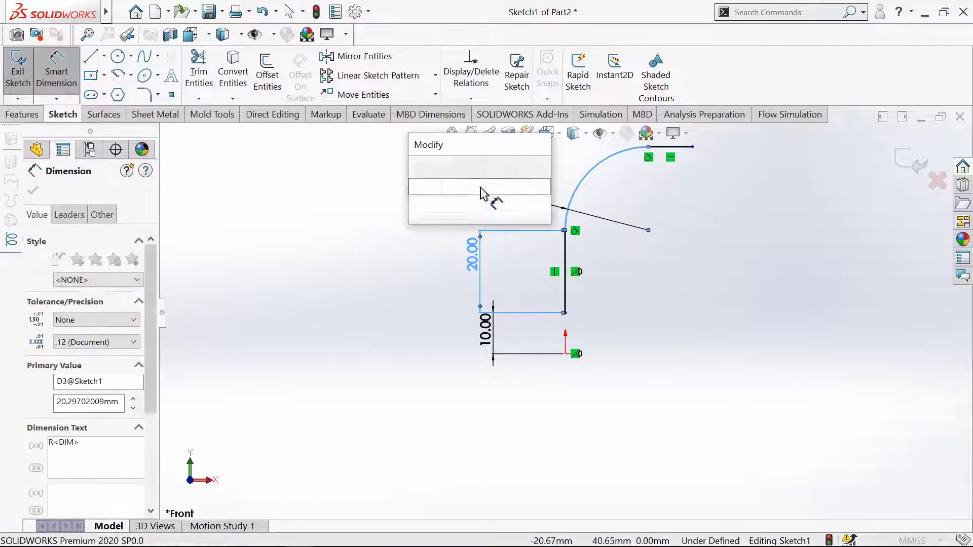
type("39.4")
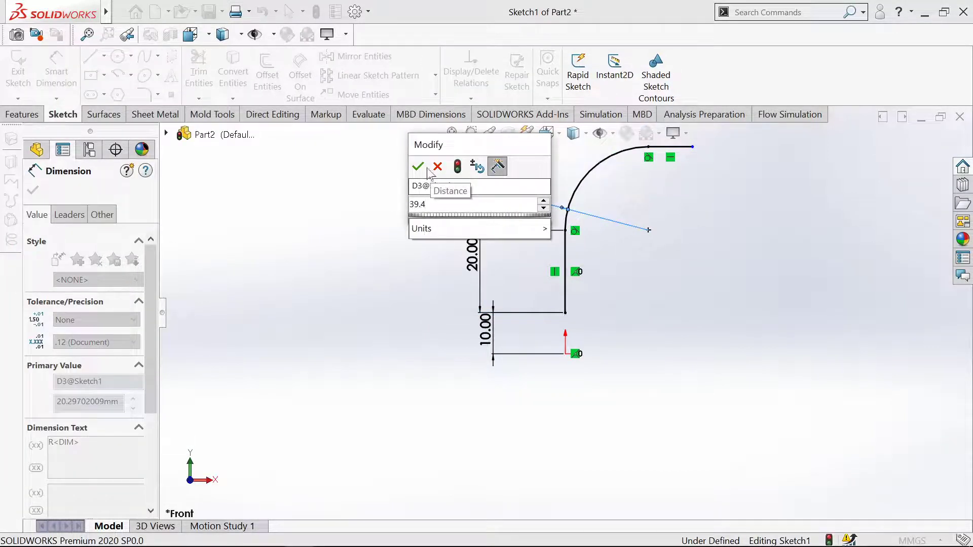
left_click(419, 167)
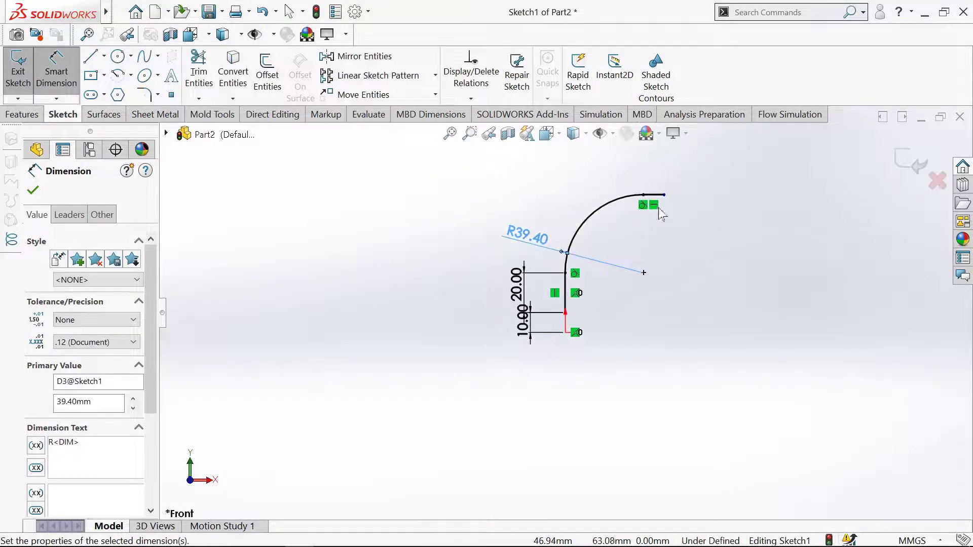
Dimension the horizontal leg to 25 and close the dimension panel
left_click(655, 210)
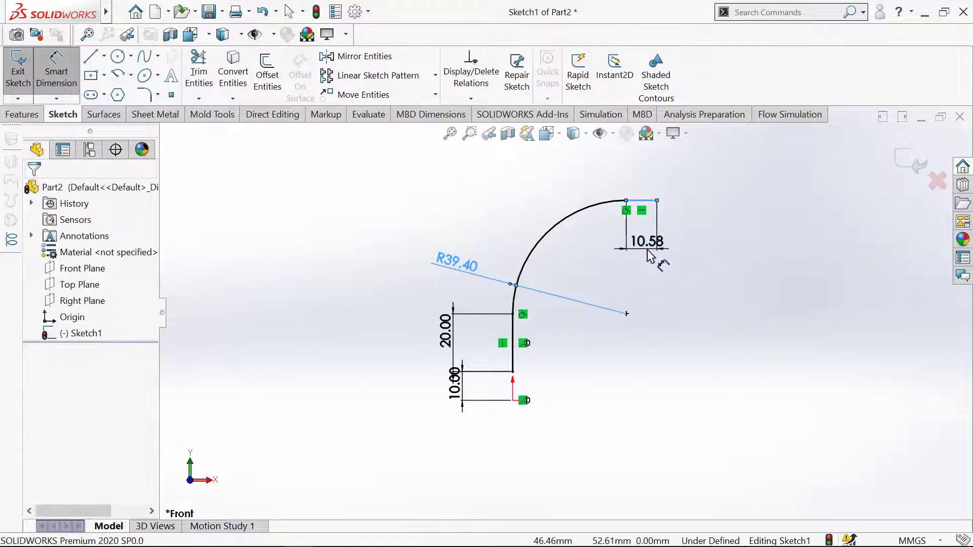
left_click(651, 256)
type("25")
left_click(586, 227)
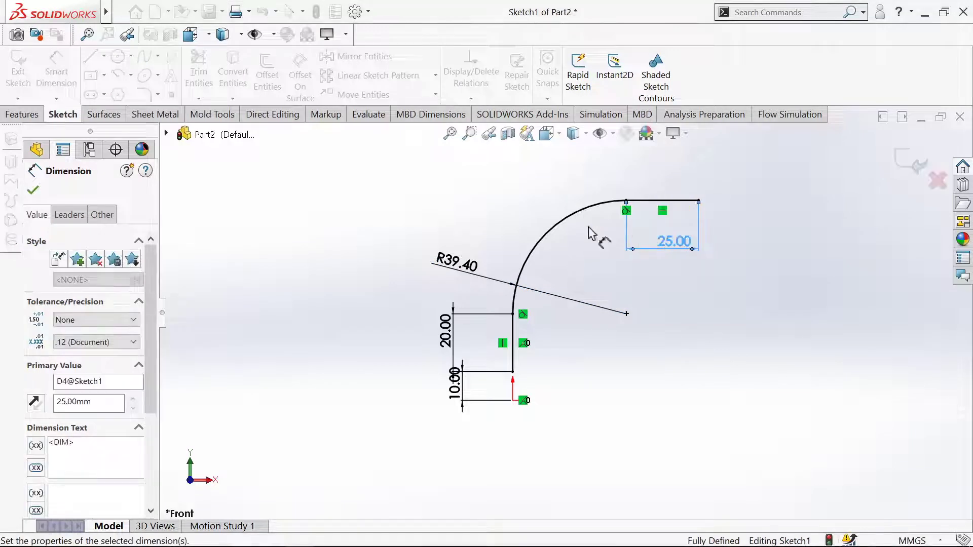
left_click(33, 192)
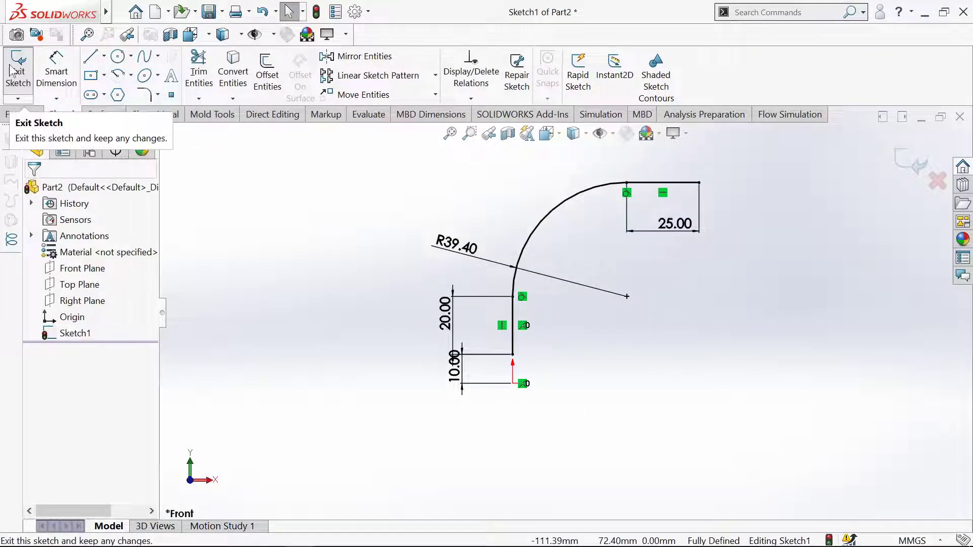
Sweep a 60 mm diameter circular profile along the elbow path, rechecking the reference drawing
left_click(15, 70)
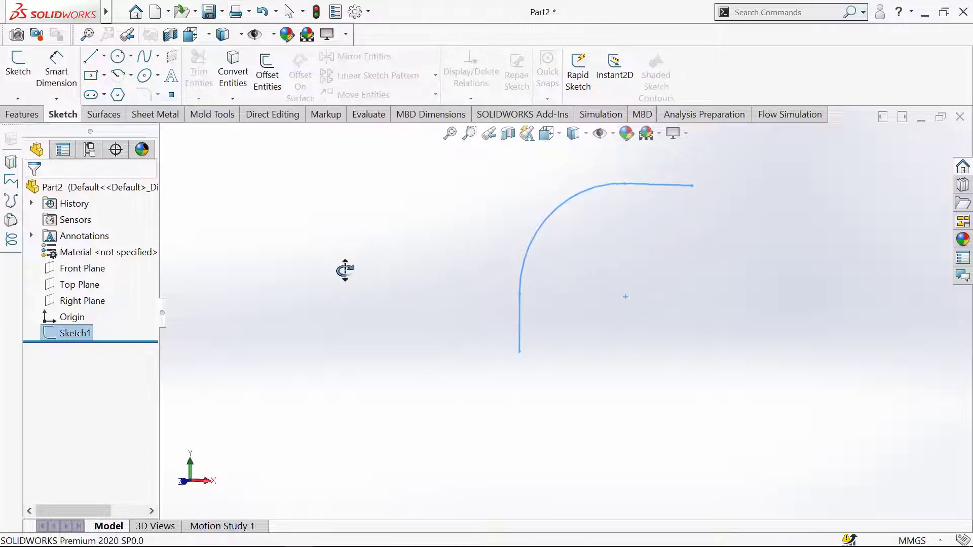
middle_click_drag(345, 270, 384, 293)
left_click(20, 114)
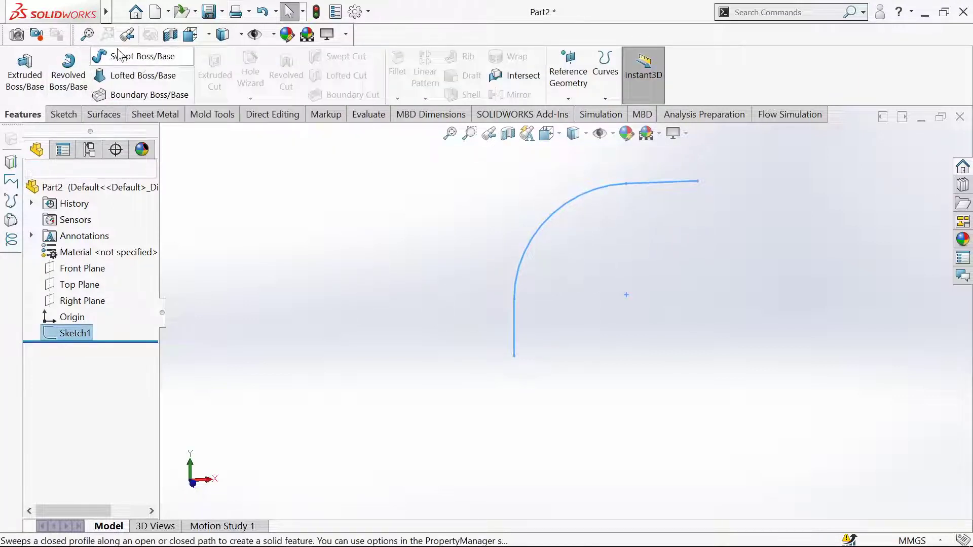
left_click(133, 57)
middle_click_drag(405, 329, 366, 337)
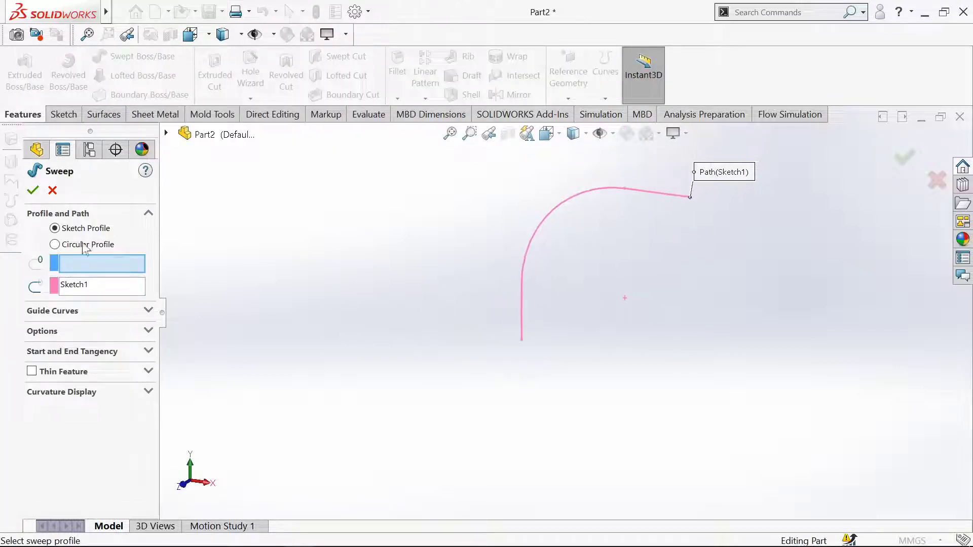
left_click(65, 246)
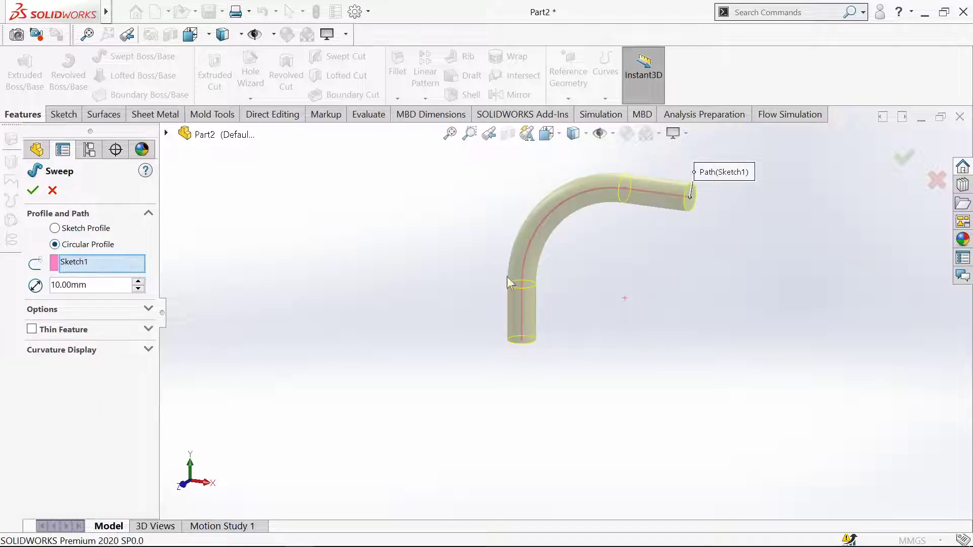
left_click(91, 285)
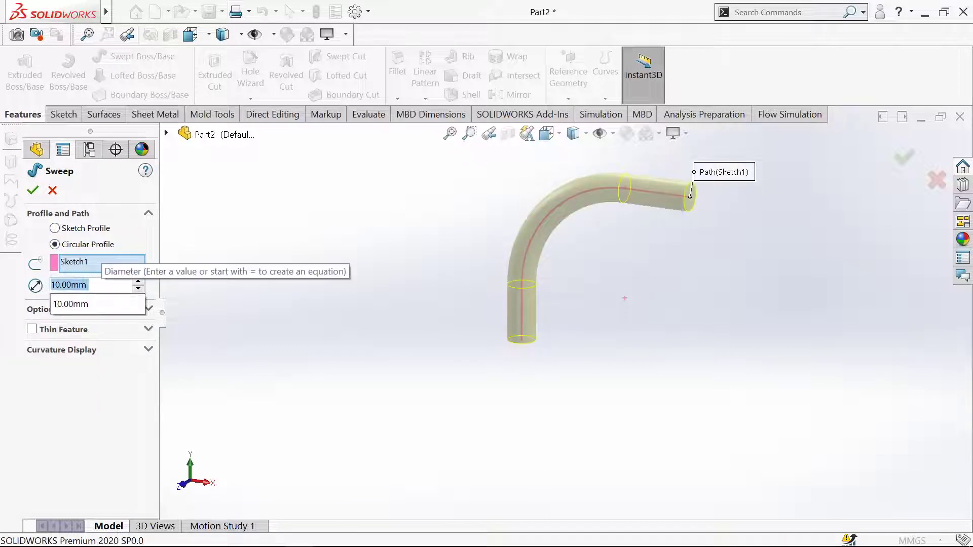
type("60")
key("Return")
scroll(347, 340, "up", 3)
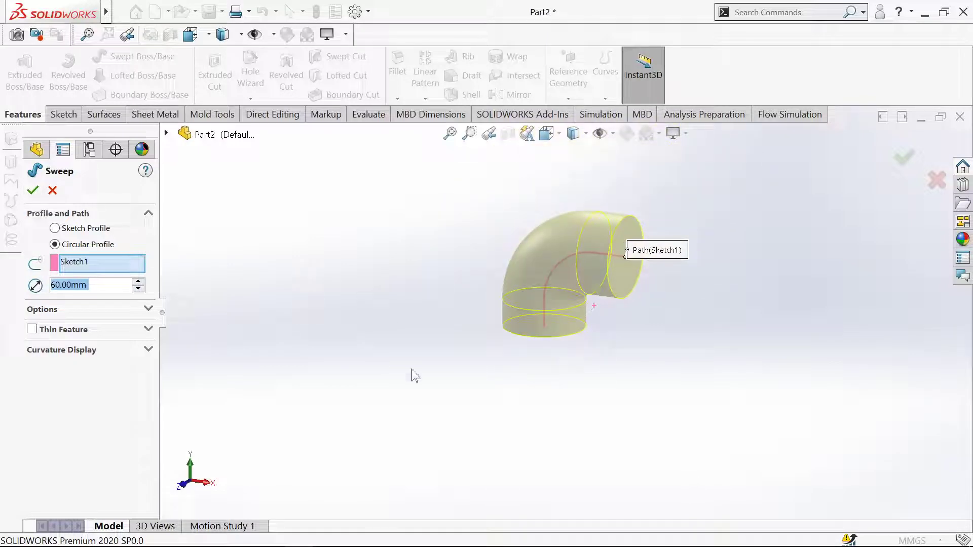
key("alt+Tab")
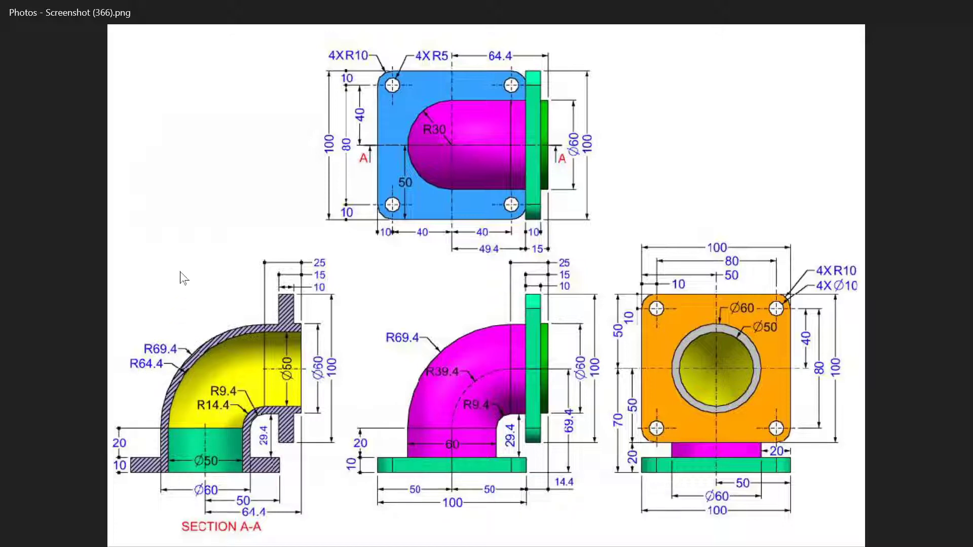
key("alt+Tab")
Accept the sweep, then shell the elbow to a 5 mm wall removing both end faces
left_click(29, 190)
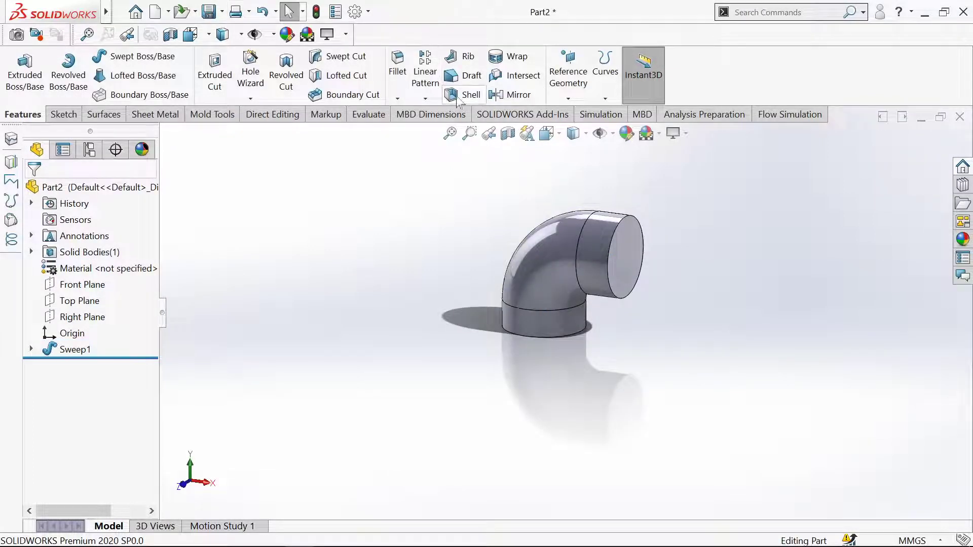
left_click(452, 100)
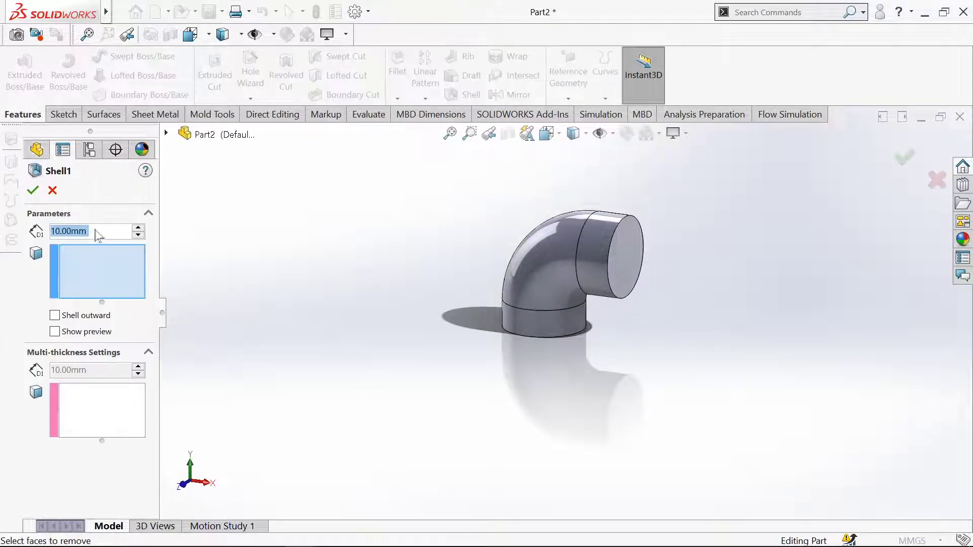
left_click(96, 231)
type("5")
key("Return")
left_click(635, 259)
mouse_move(617, 380)
middle_mouse_down()
mouse_move(614, 211)
mouse_move(550, 330)
middle_mouse_up()
left_click(537, 318)
left_click(33, 191)
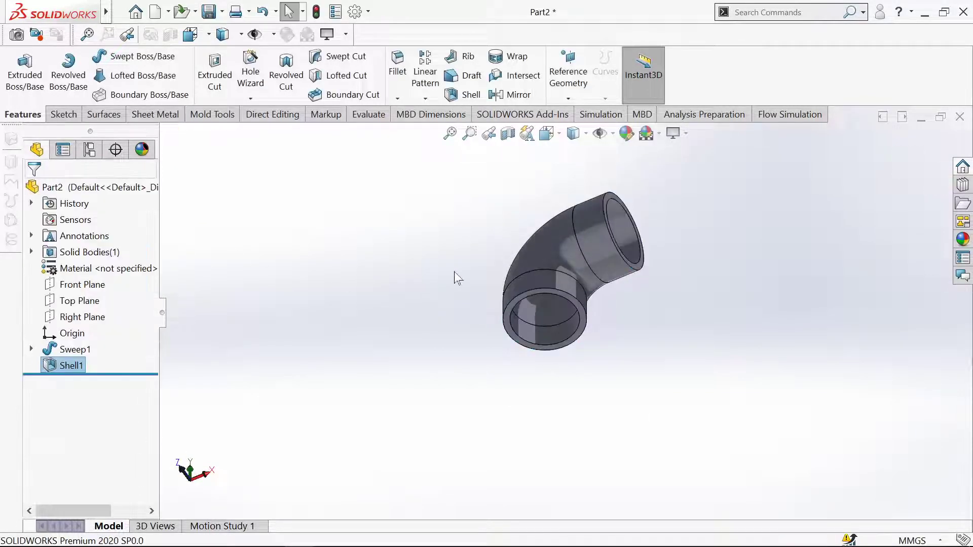
middle_click_drag(408, 336, 442, 397)
scroll(431, 278, "down", 2)
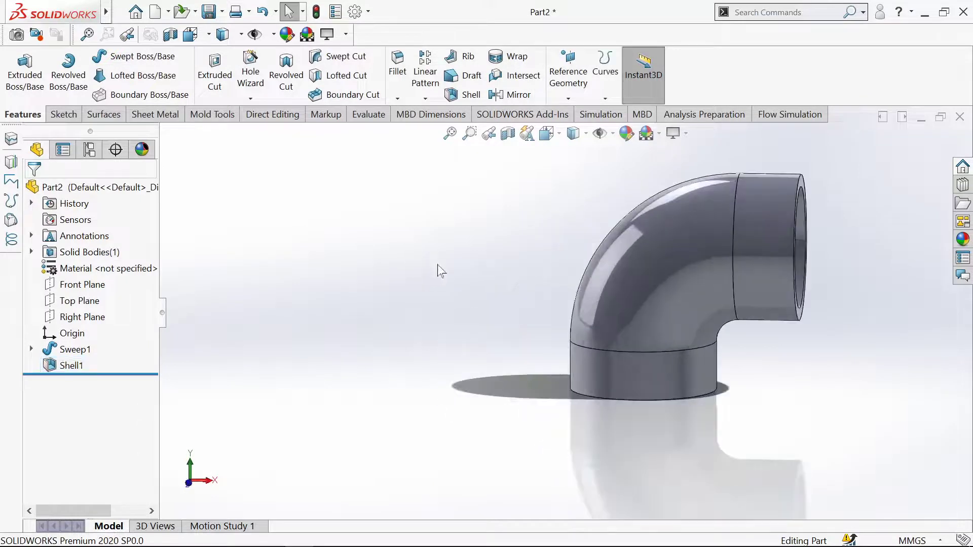
Start a Top Plane sketch seen from the Bottom view, then check the reference flange sizes
left_click(57, 114)
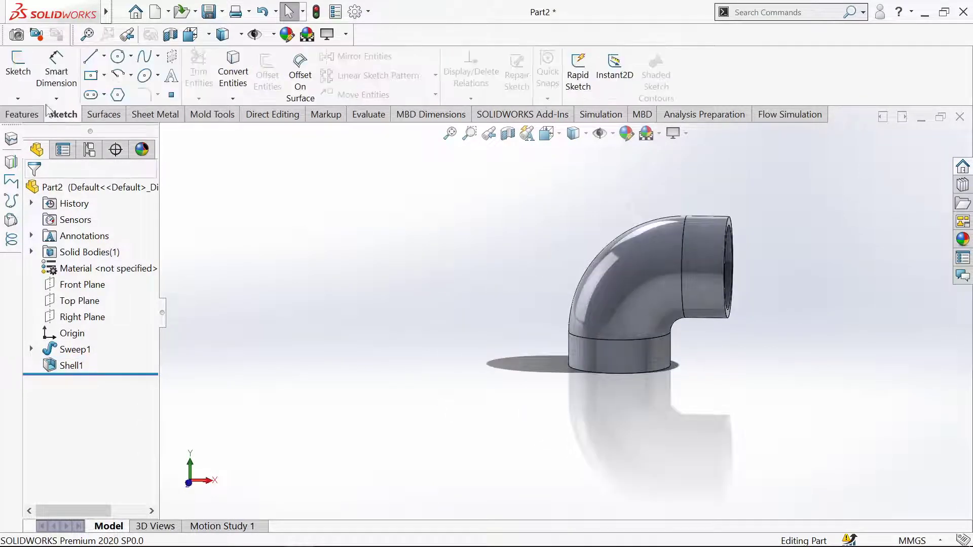
left_click(18, 69)
left_click(204, 134)
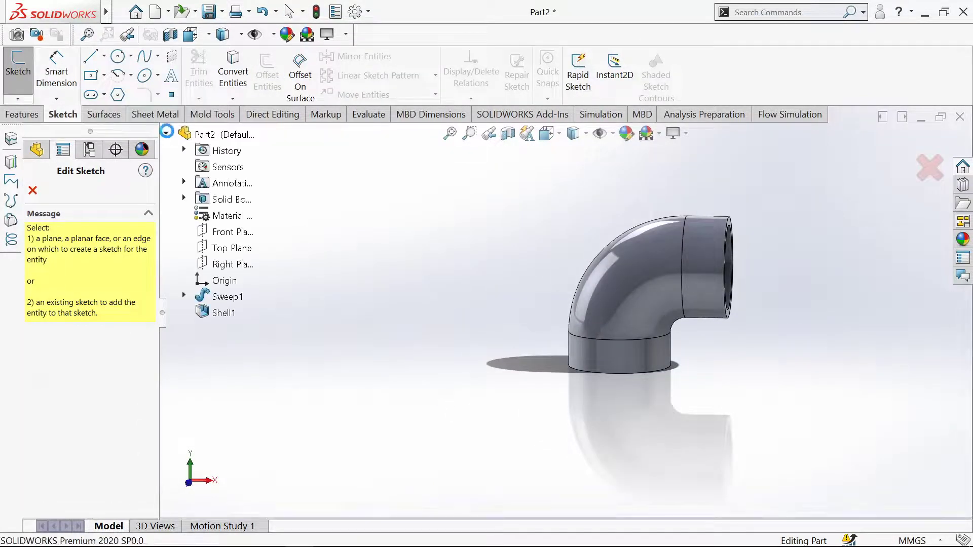
left_click(235, 250)
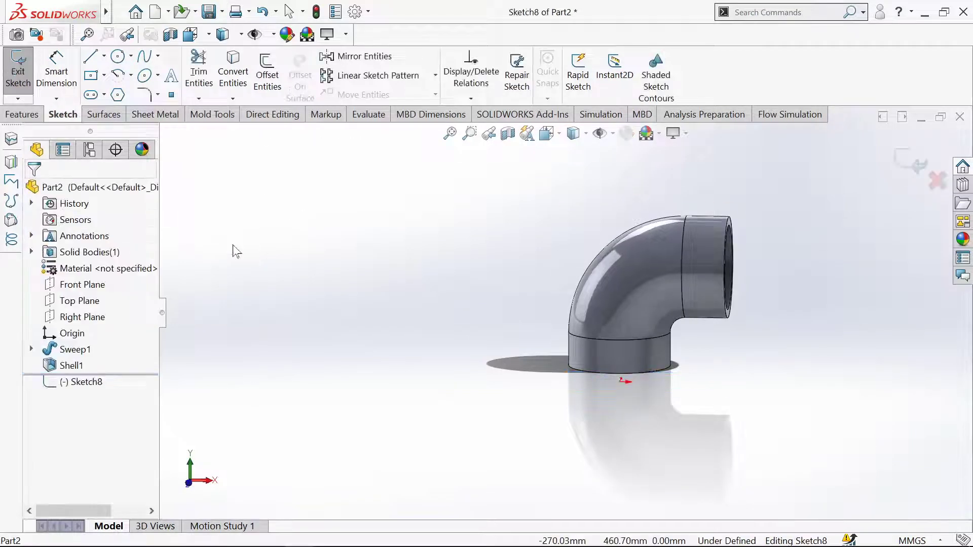
key("space")
left_click(374, 282)
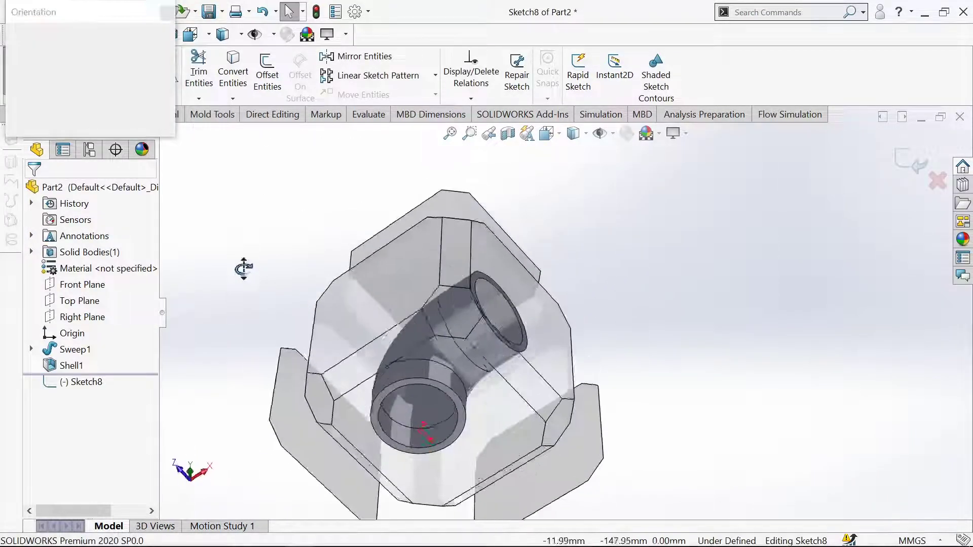
left_click(466, 399)
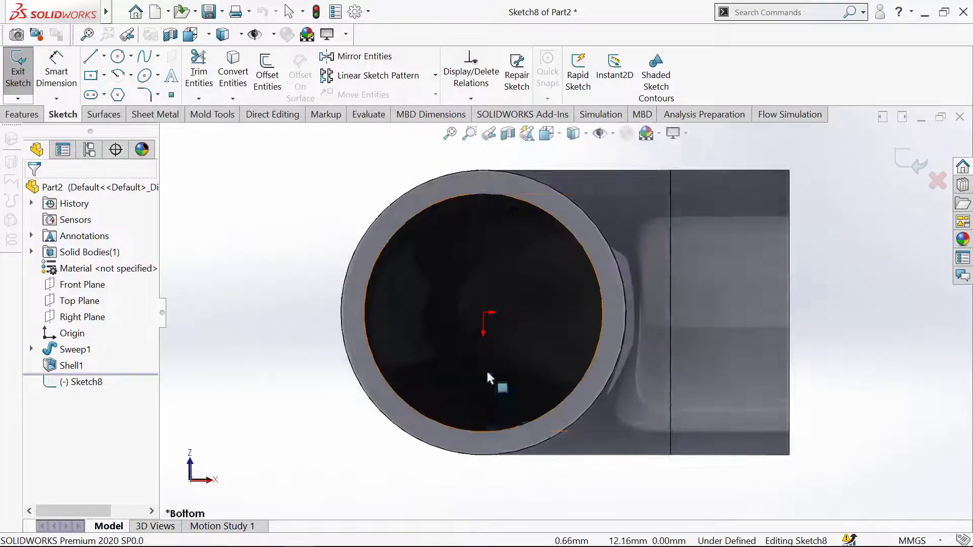
key("alt+Tab")
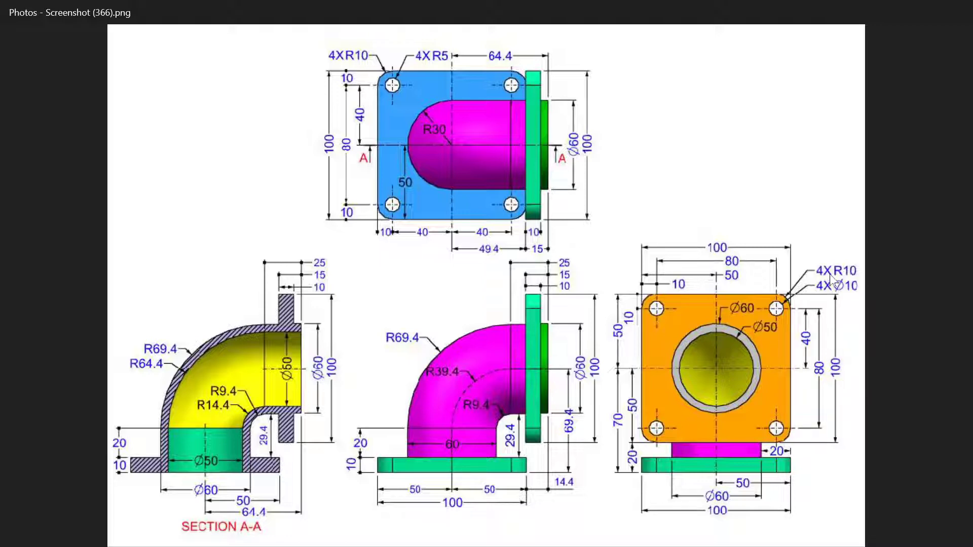
key("alt+Tab")
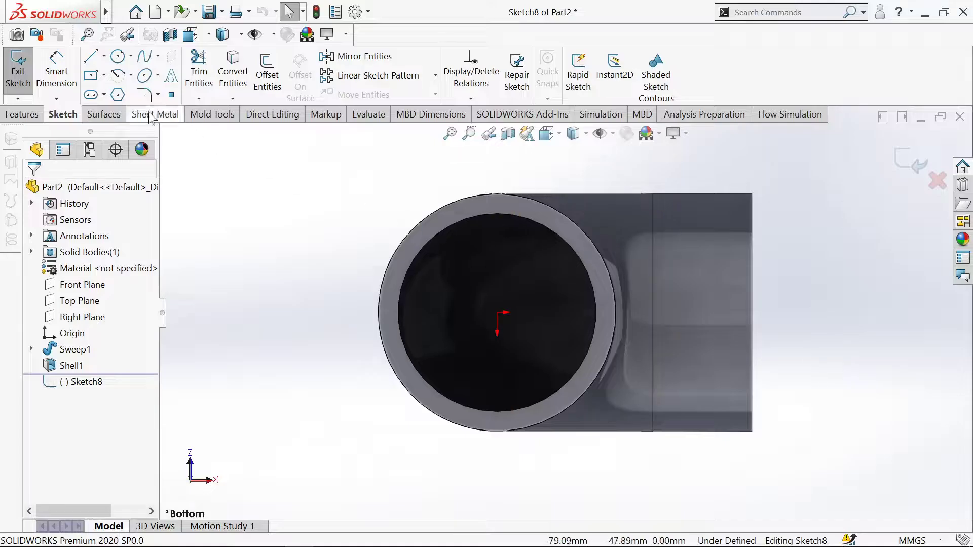
Draw a center rectangle from the origin enclosing the pipe opening
left_click(103, 75)
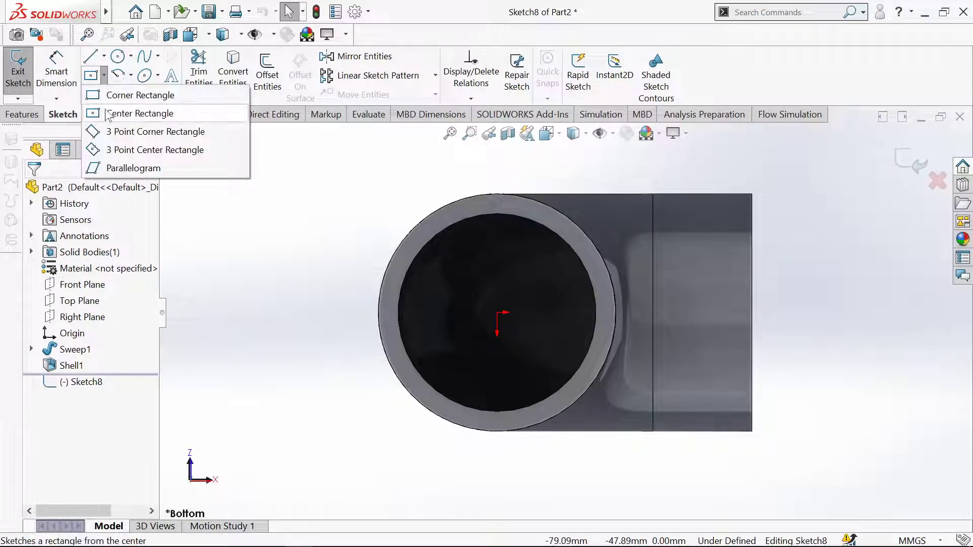
left_click(142, 113)
left_click(497, 312)
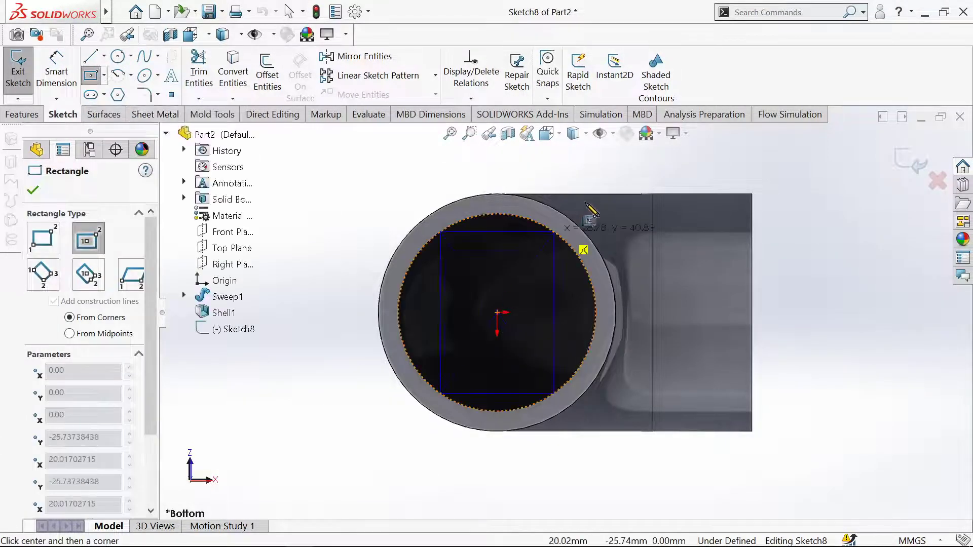
left_click(638, 177)
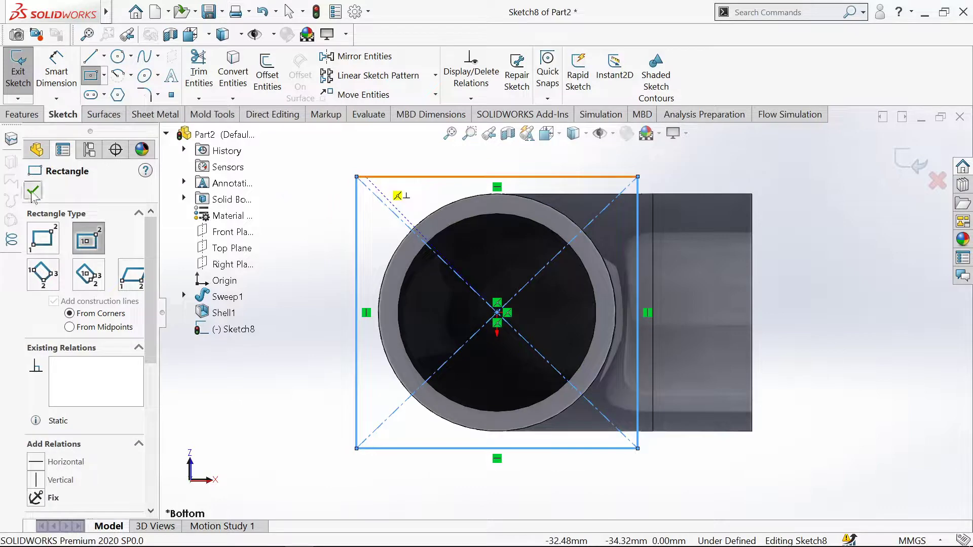
key("Escape")
Dimension the rectangle's height and width to 100 each, making a square
left_click(56, 71)
left_click(357, 280)
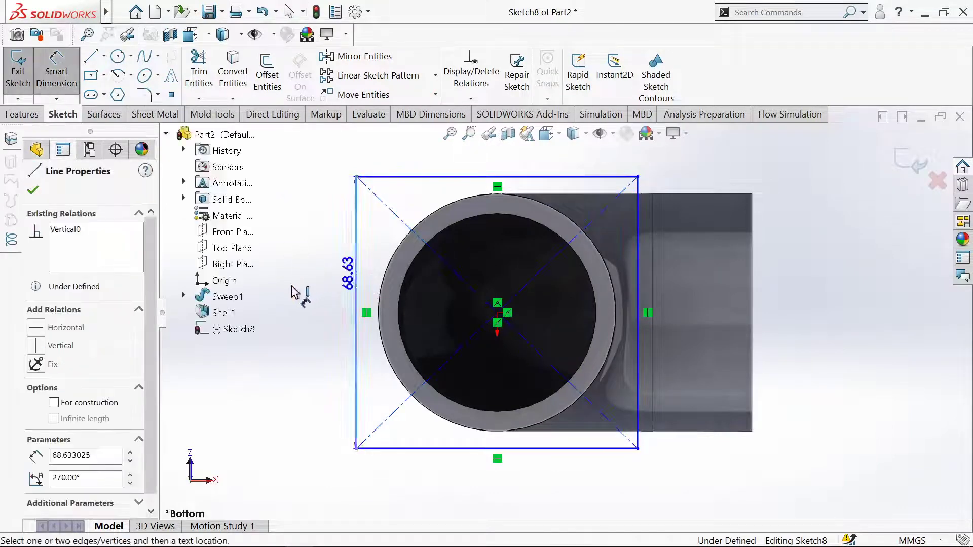
left_click(292, 290)
type("100")
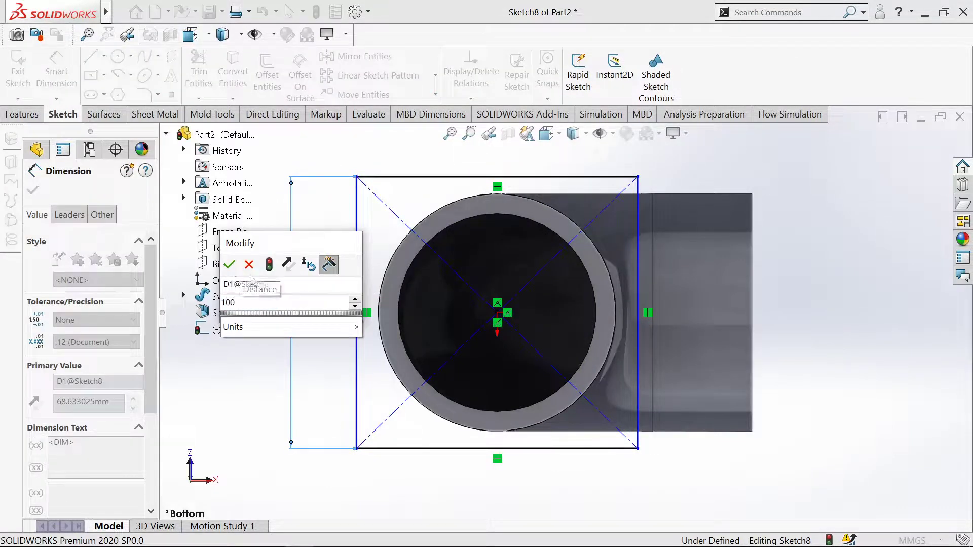
left_click(230, 264)
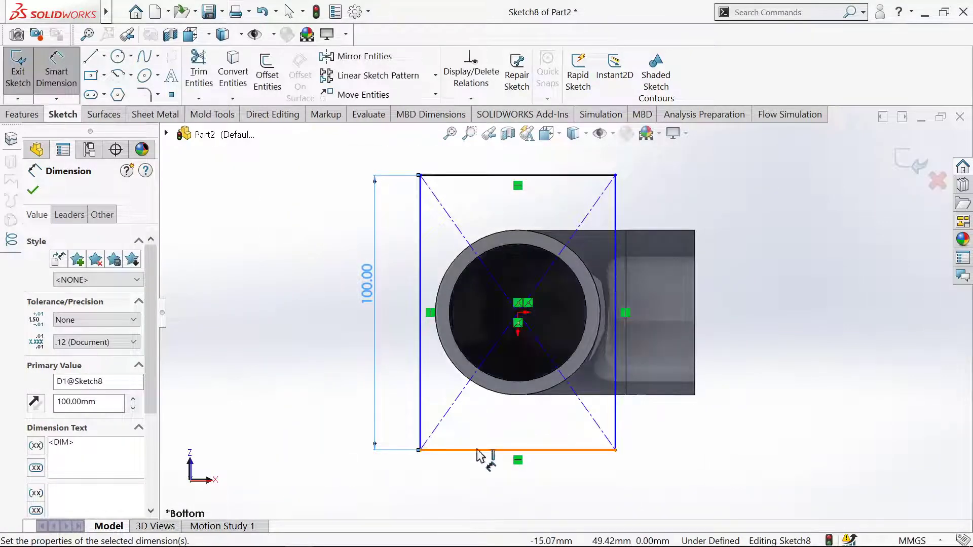
left_click(479, 450)
left_click(472, 482)
type("100")
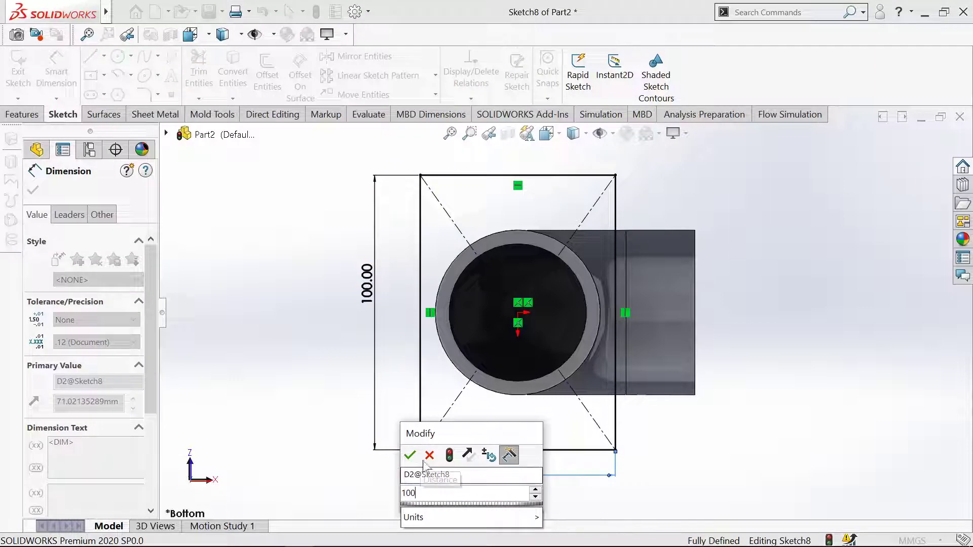
left_click(410, 456)
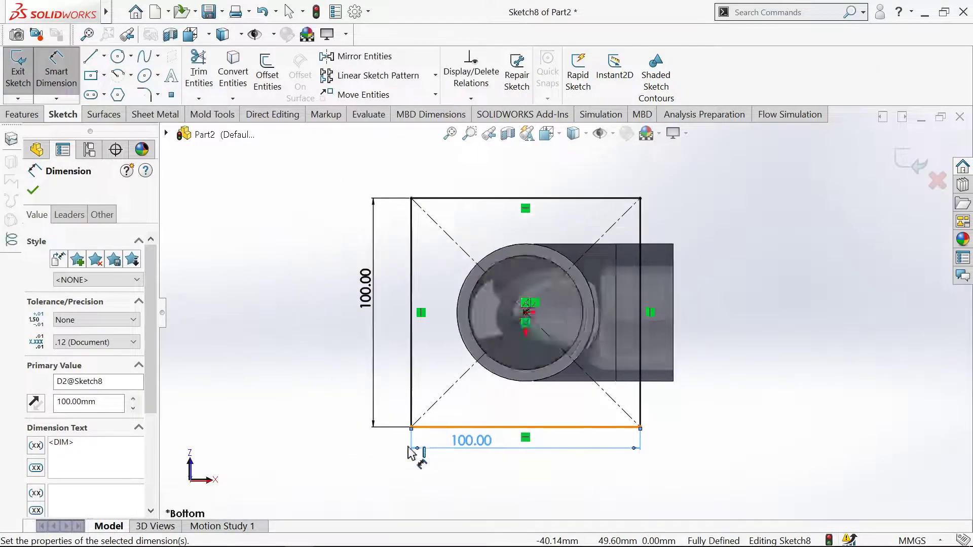
left_click(32, 191)
Fillet all four corners of the square at 10 mm
left_click(144, 95)
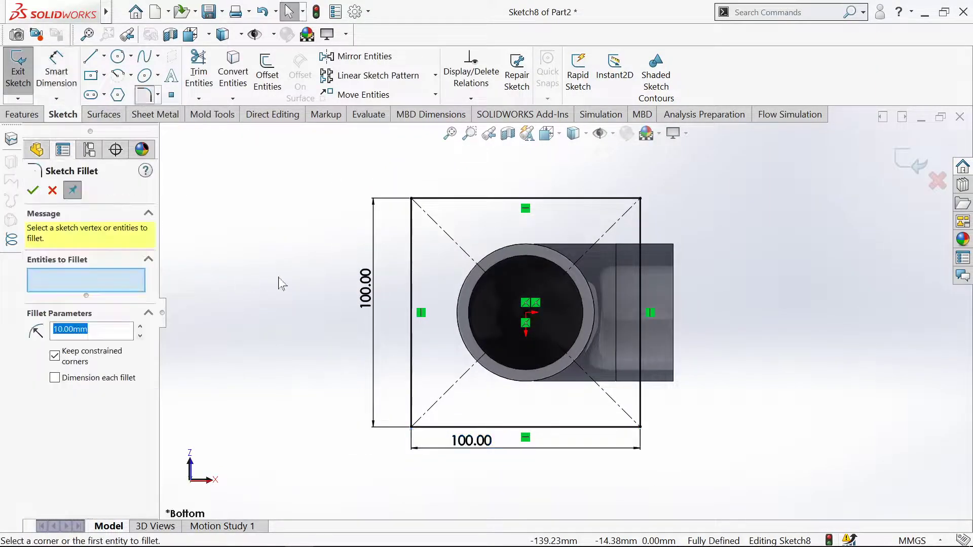
left_click_drag(303, 152, 683, 500)
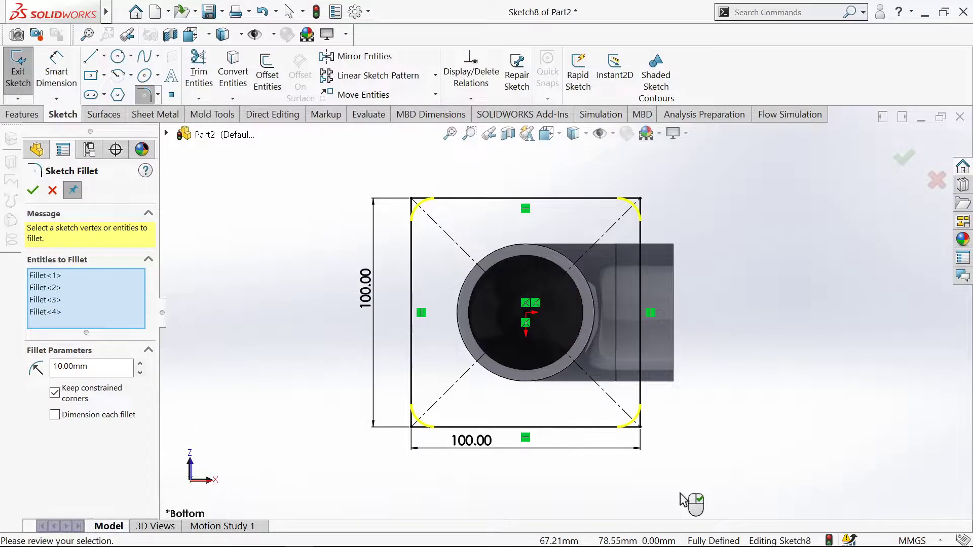
left_click(33, 190)
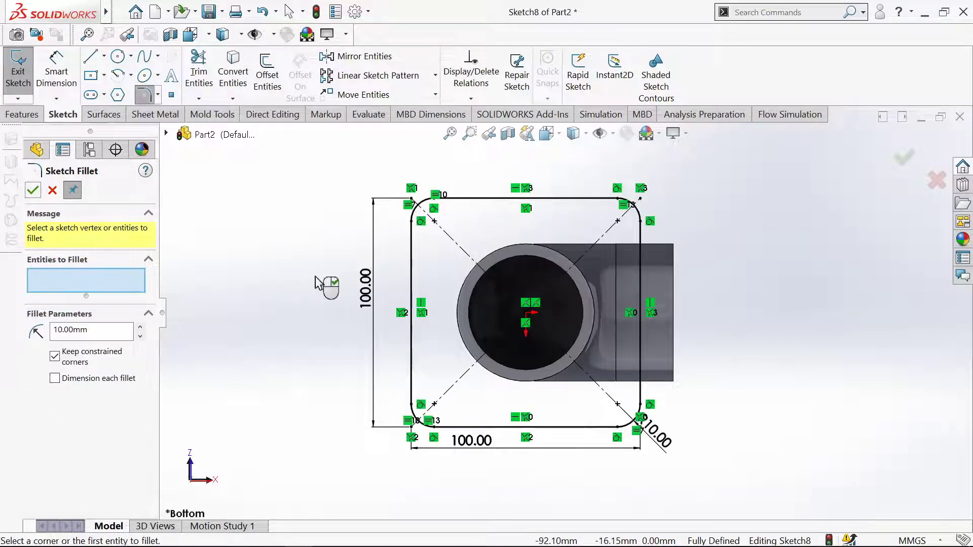
left_click(40, 191)
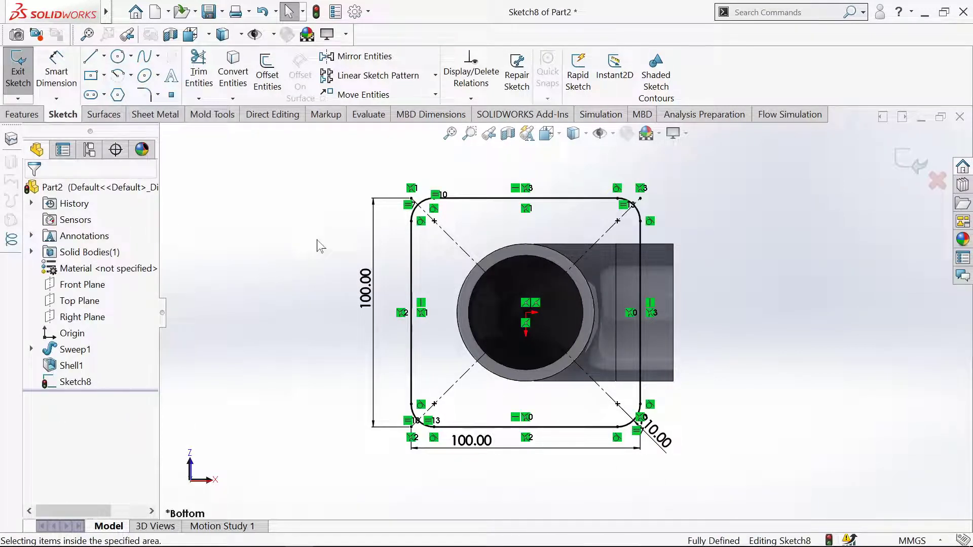
Convert the pipe's 50 mm inner circular edge into the sketch
left_click(233, 71)
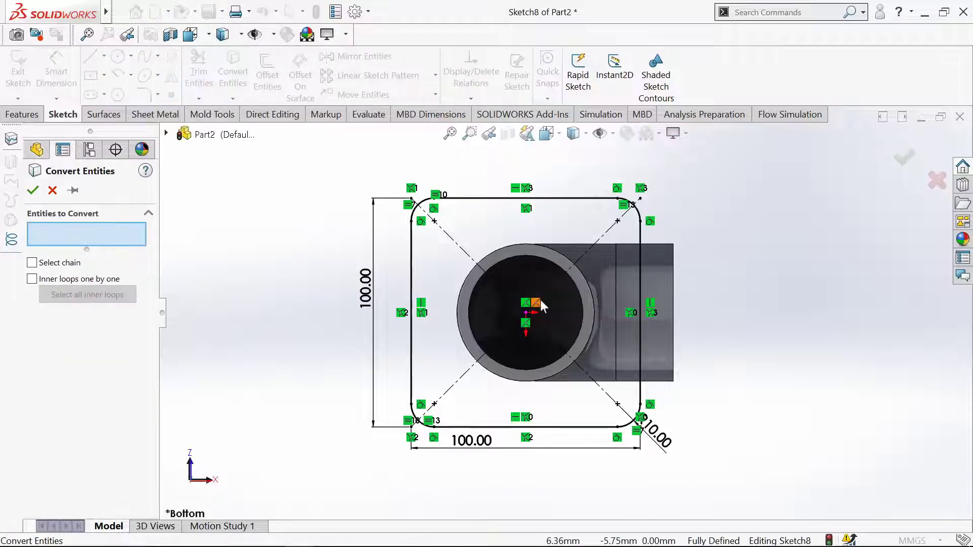
scroll(517, 304, "down", 3)
left_click(495, 234)
scroll(494, 233, "up", 3)
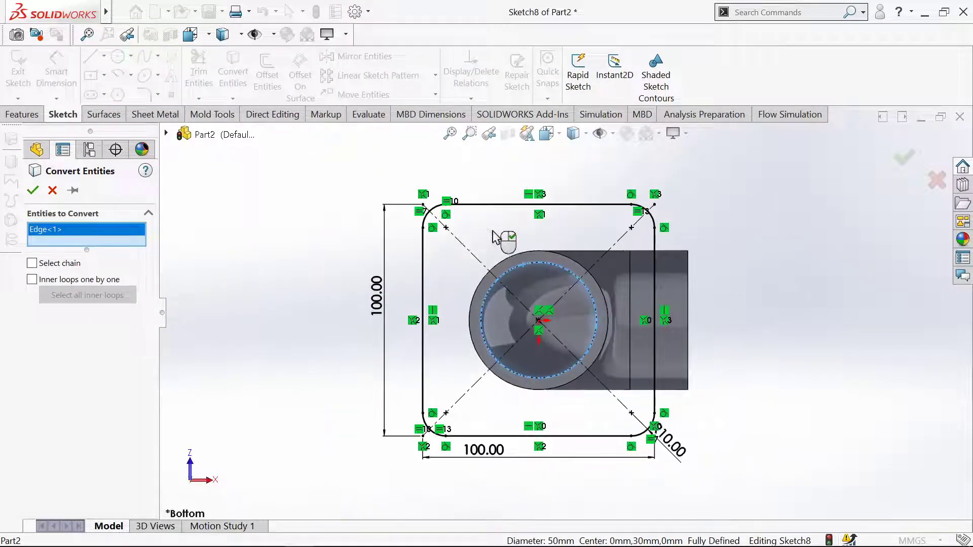
left_click(32, 190)
scroll(304, 228, "down", 2)
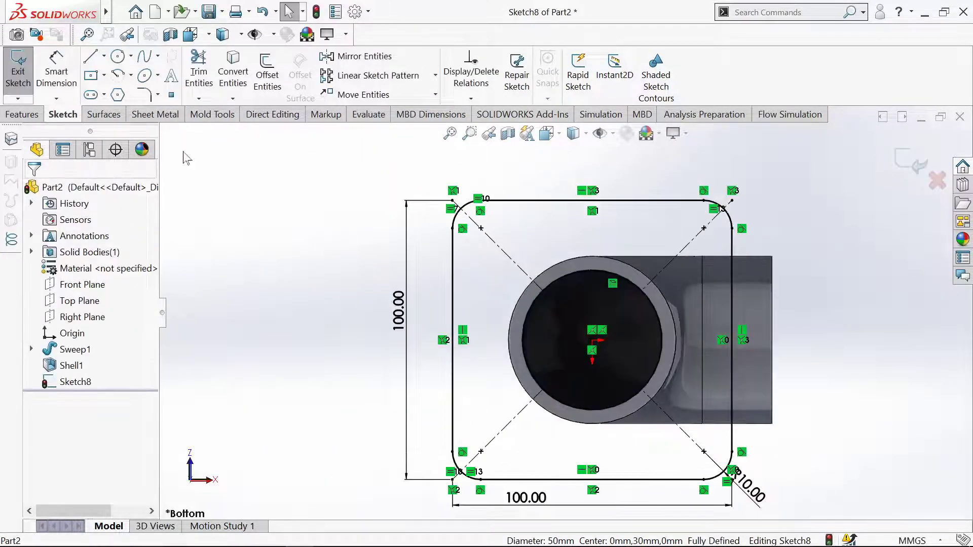
Draw four bolt-hole circles at the rounded corners' centres
left_click(118, 56)
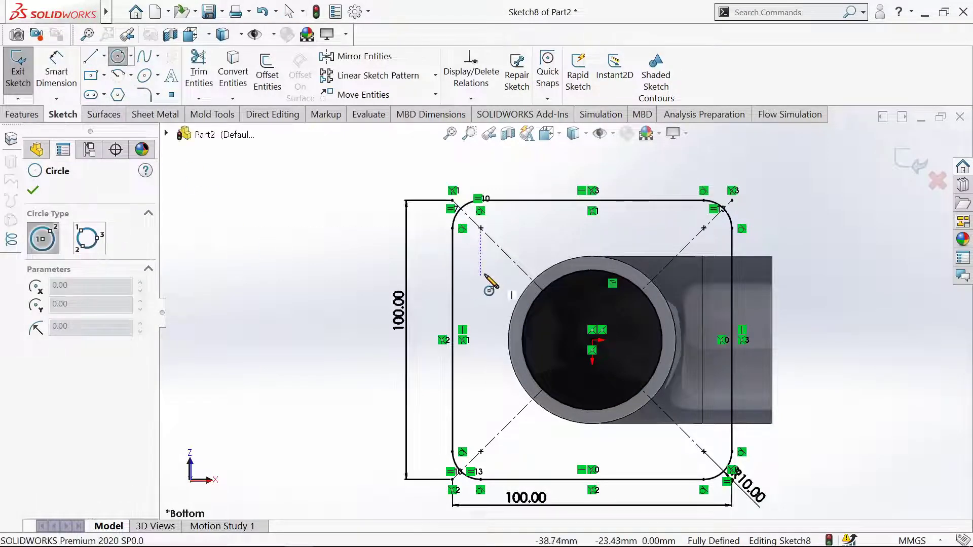
scroll(497, 249, "up", 2)
left_click_drag(494, 243, 501, 240)
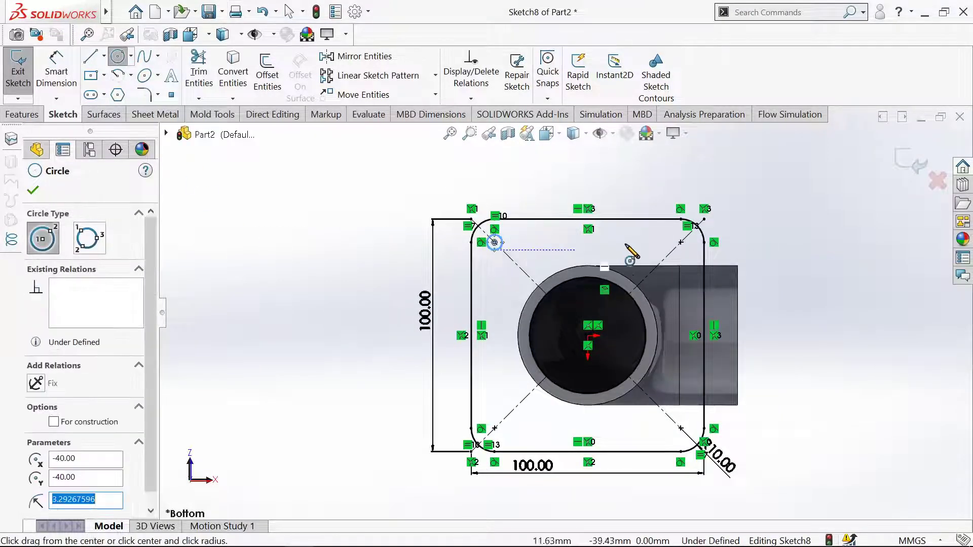
scroll(690, 251, "down", 2)
left_click_drag(659, 247, 668, 254)
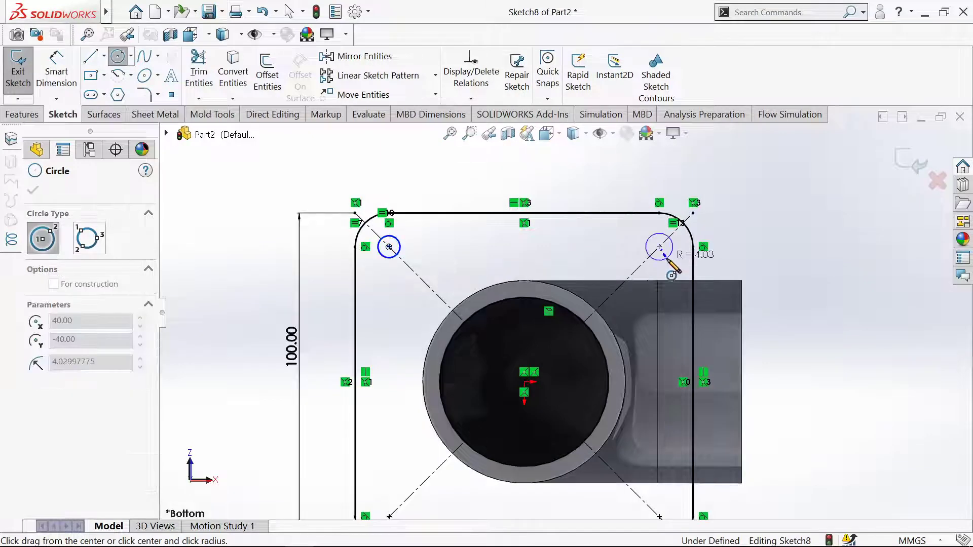
scroll(668, 274, "up", 2)
scroll(637, 446, "down", 3)
left_click_drag(623, 413, 638, 424)
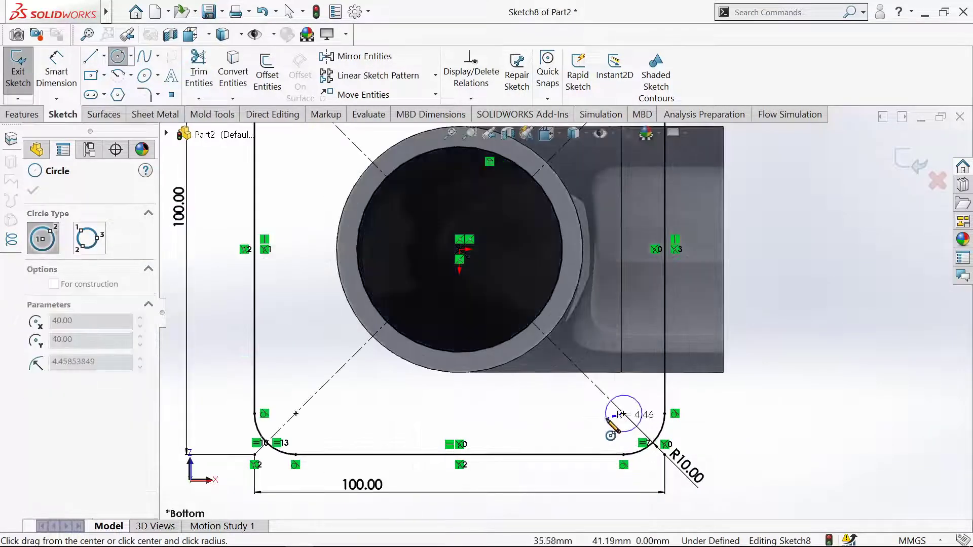
left_click_drag(295, 413, 304, 421)
scroll(523, 354, "up", 2)
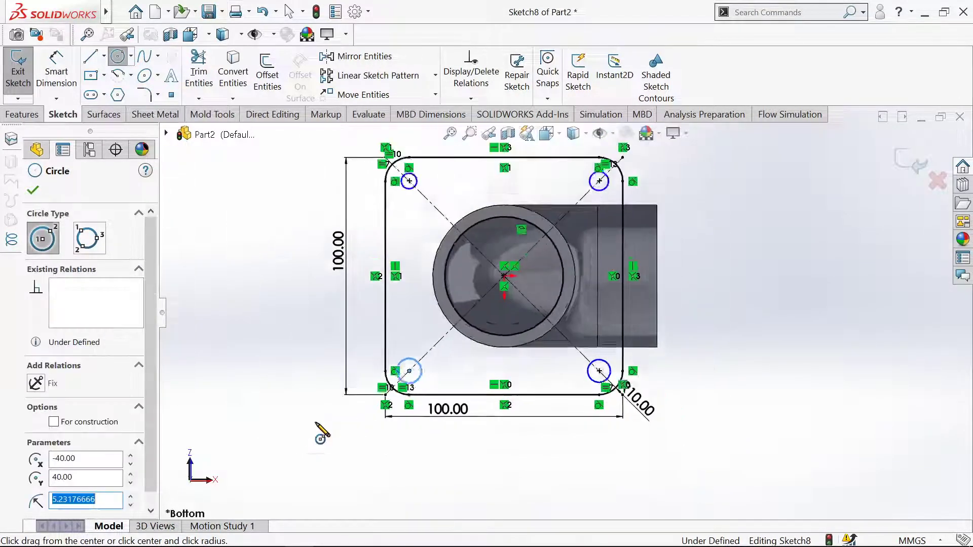
scroll(591, 265, "up", 3)
key("Escape")
scroll(444, 177, "up", 3)
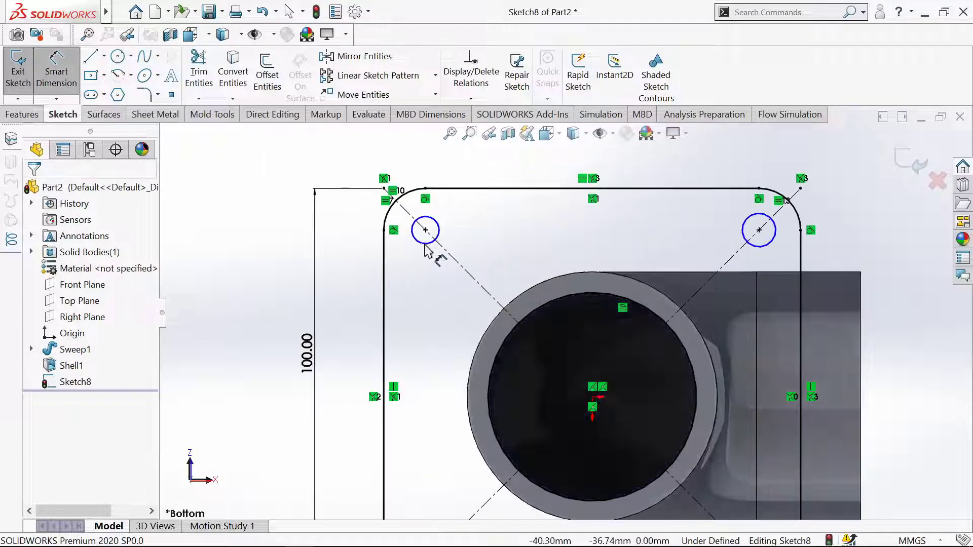
Dimension the upper-left circle to a 10 mm diameter
left_click(433, 242)
left_click(425, 263)
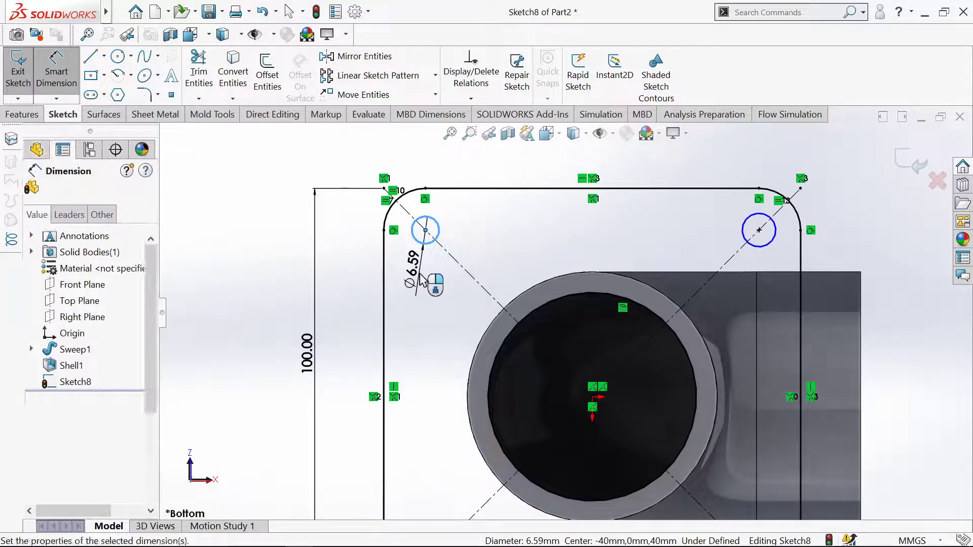
type("10")
left_click(358, 254)
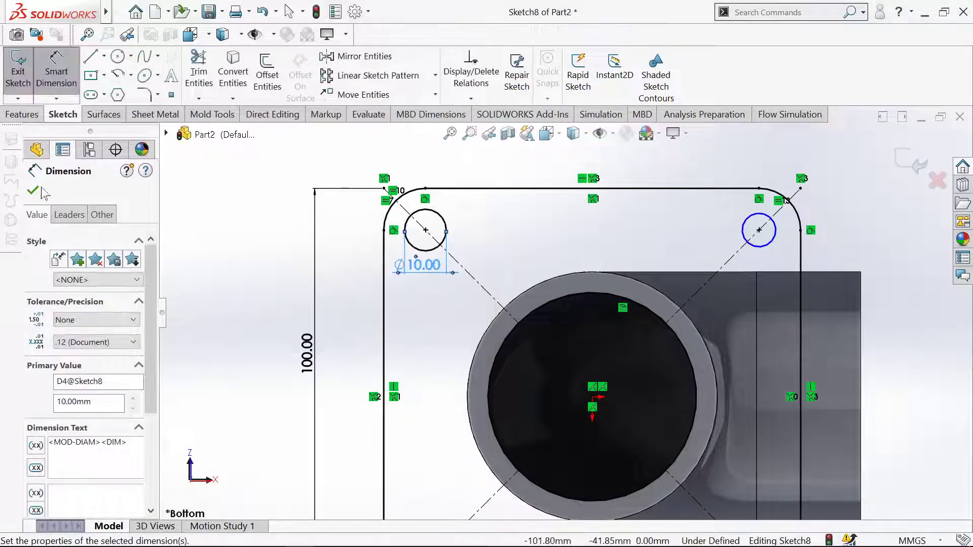
key("Escape")
key("Escape")
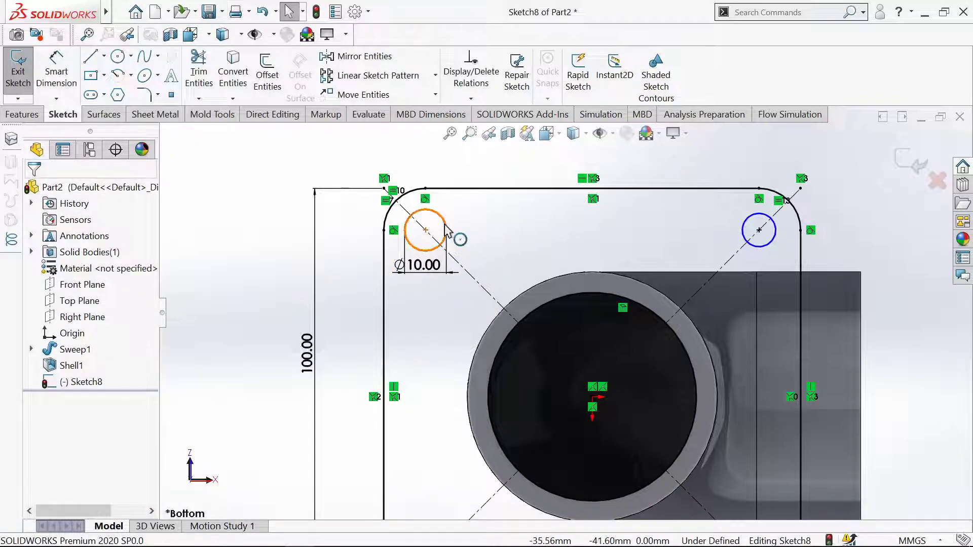
Make all four bolt-hole circles equal, fully defining Sketch8
left_click(446, 231)
left_click(752, 229, "ctrl")
scroll(703, 240, "up", 3)
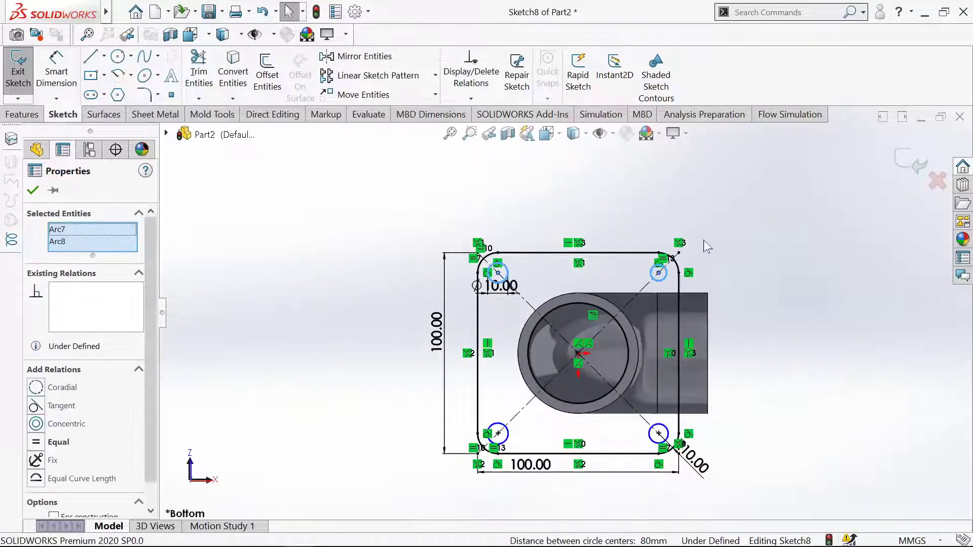
scroll(633, 431, "down", 3)
left_click(603, 432, "ctrl")
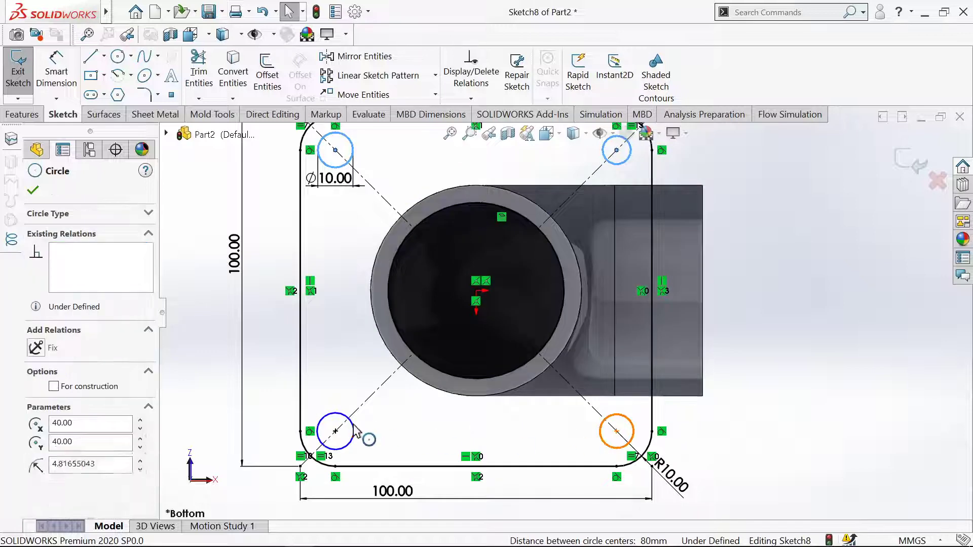
left_click(349, 444, "ctrl")
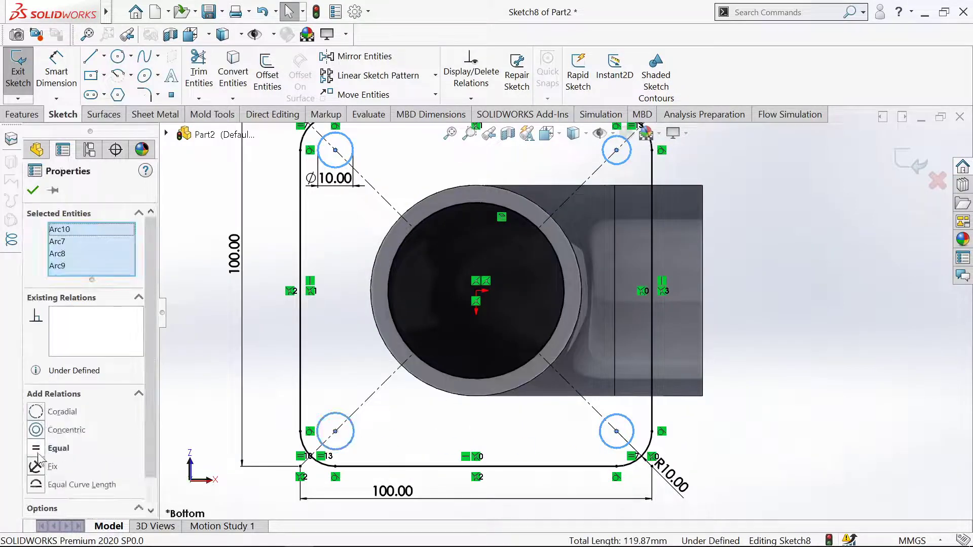
left_click(48, 448)
left_click(33, 191)
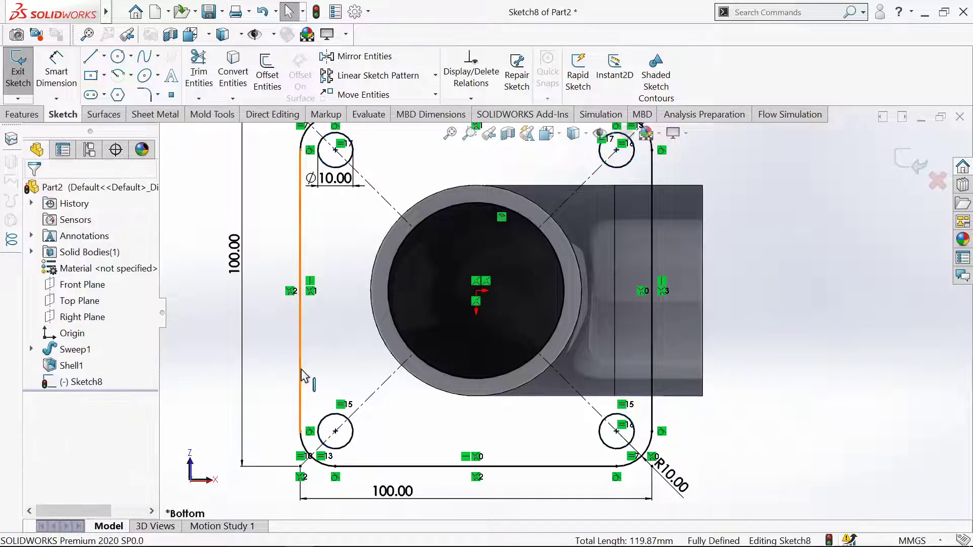
scroll(564, 314, "up", 3)
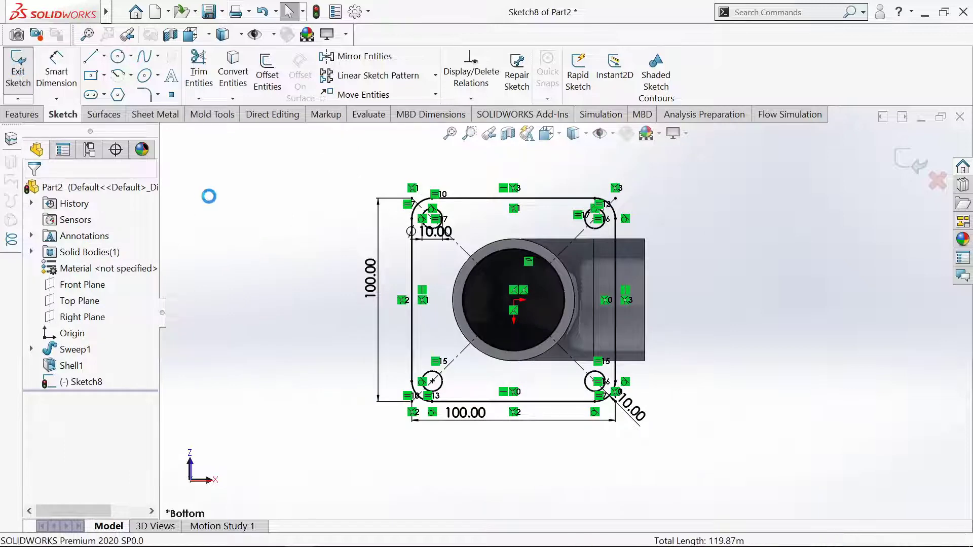
Extrude the flange sketch 10 mm blind, merged into the elbow's lower end
middle_click_drag(279, 206, 277, 402)
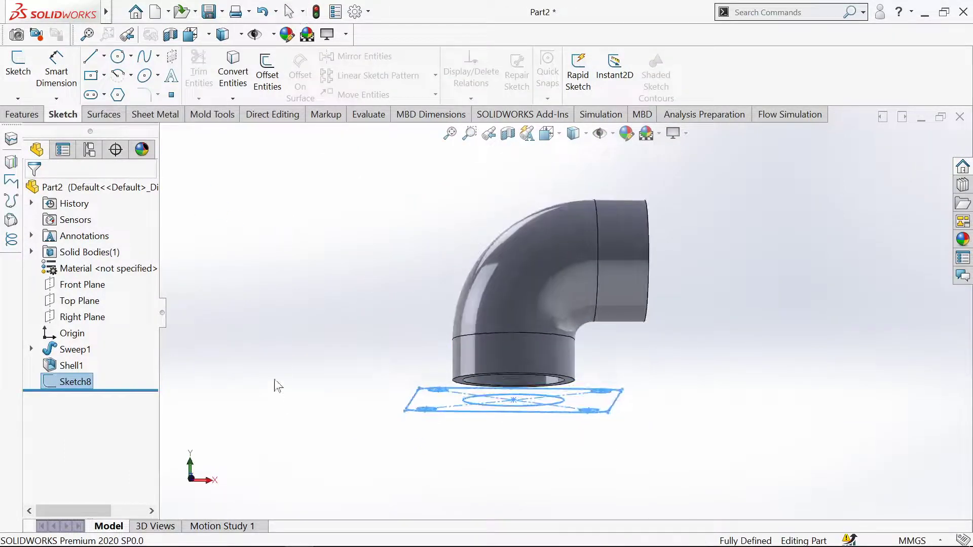
left_click(23, 115)
left_click(25, 68)
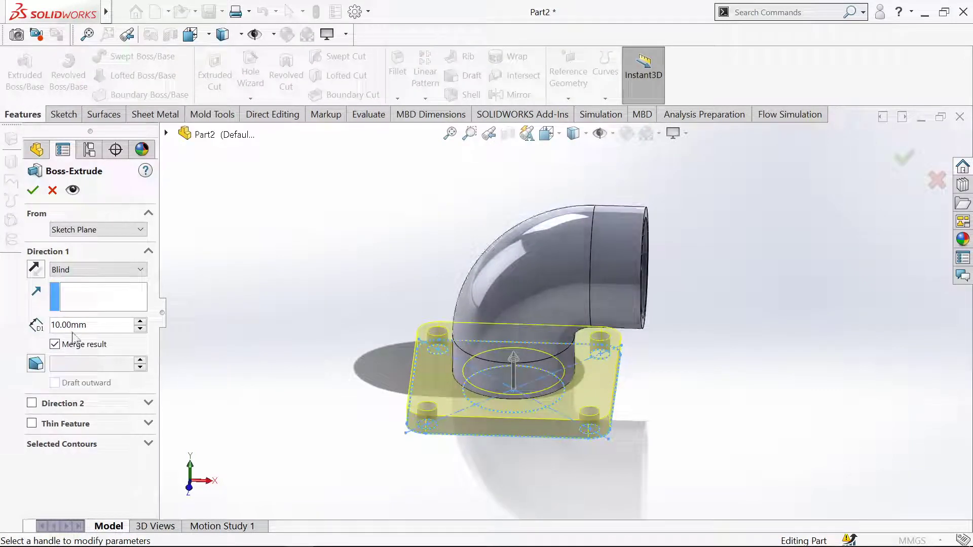
left_click(103, 327)
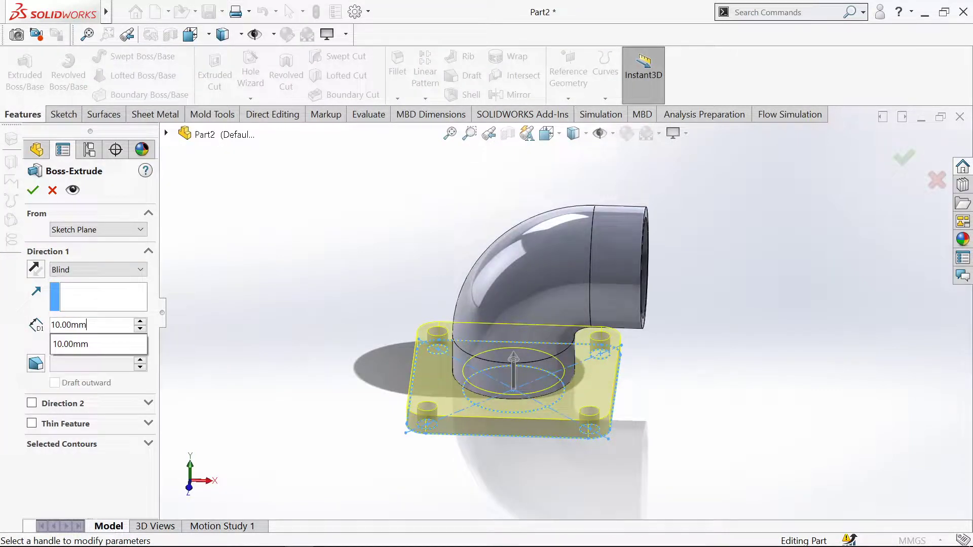
key("Return")
left_click(33, 190)
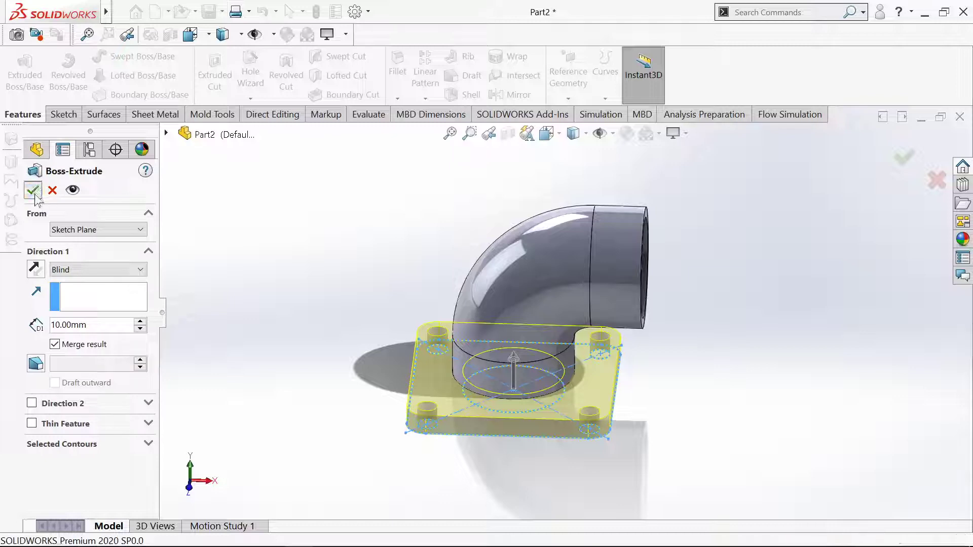
mouse_move(319, 403)
middle_mouse_down()
mouse_move(312, 276)
mouse_move(313, 349)
middle_mouse_up()
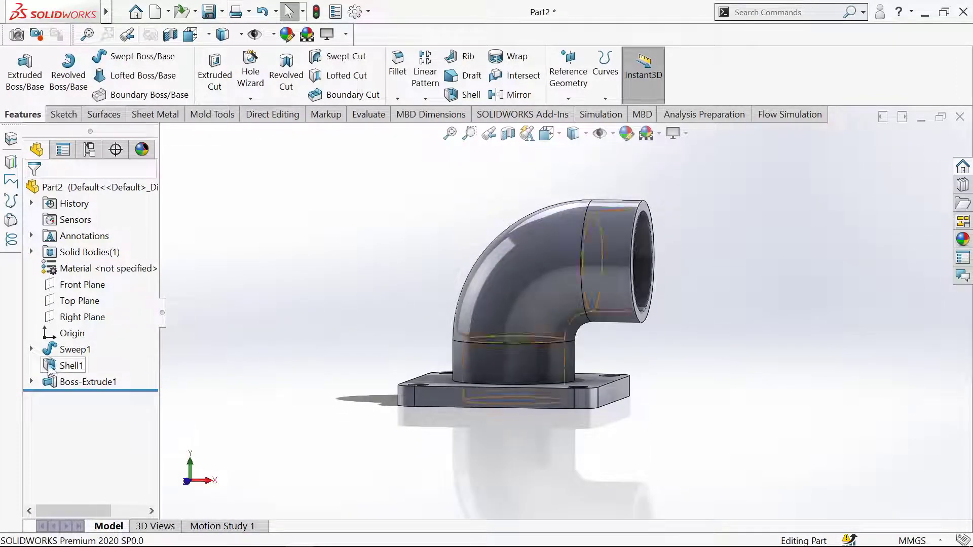
Copy Sketch8 from under Boss-Extrude1 using the Copy command
left_click(31, 381)
left_click(78, 400)
type("c")
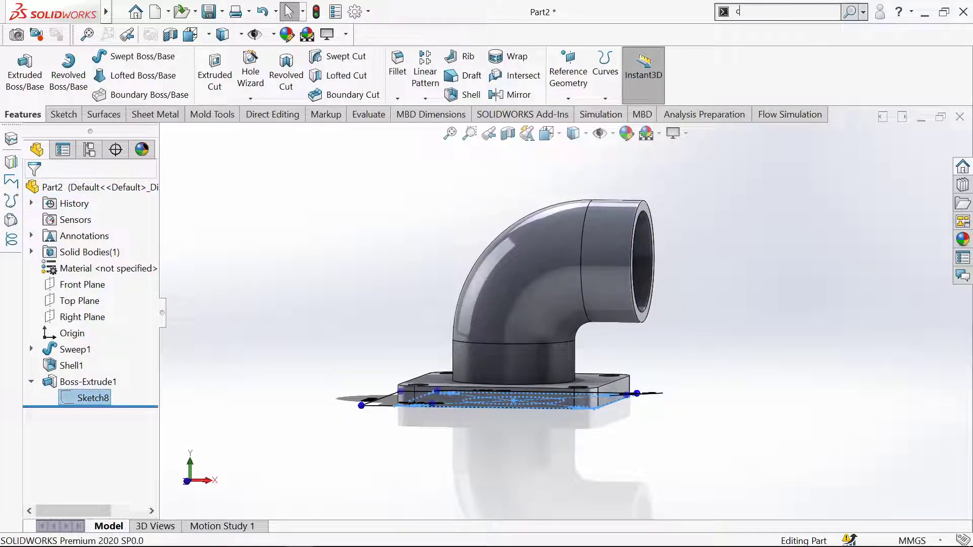
type("opy")
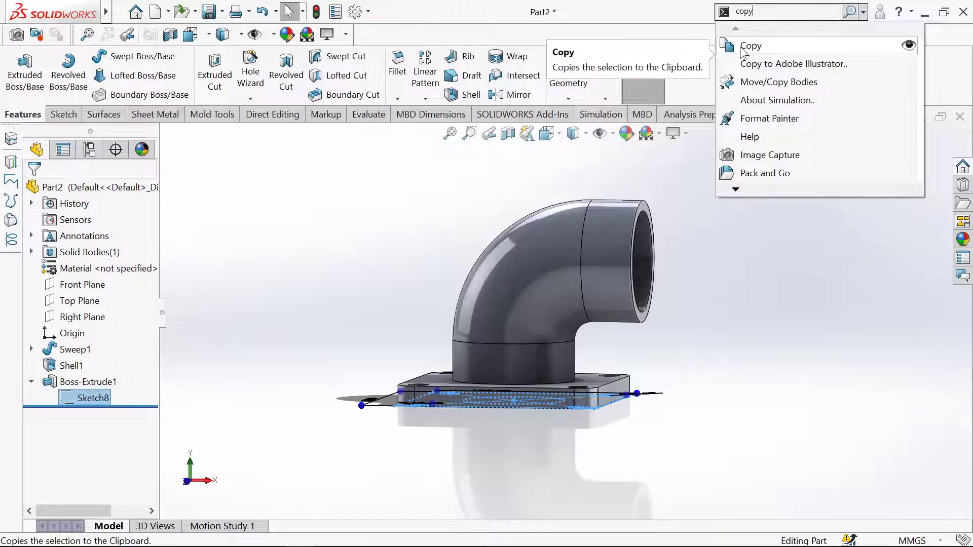
left_click(746, 46)
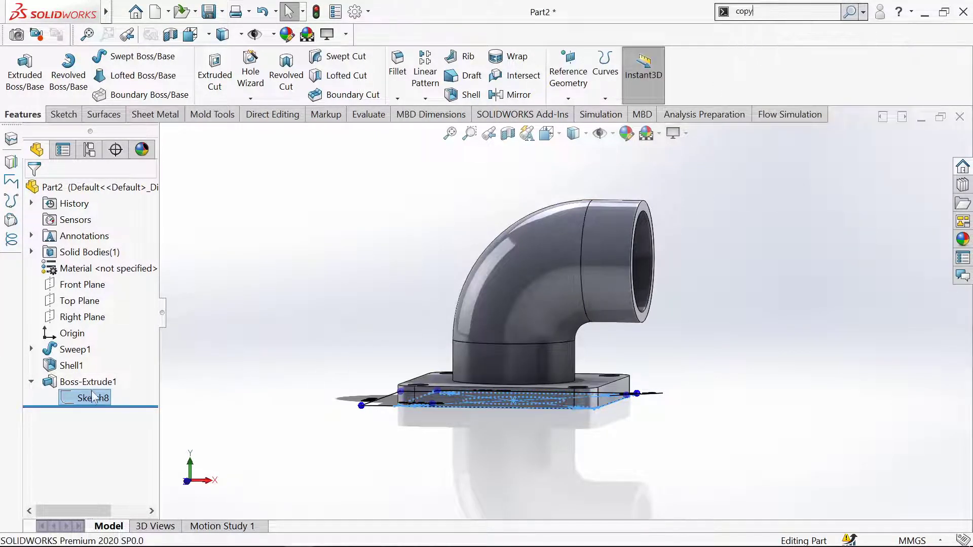
Start a new sketch on the elbow's open side end face
mouse_move(329, 301)
middle_mouse_down()
mouse_move(403, 246)
mouse_move(600, 236)
middle_mouse_up()
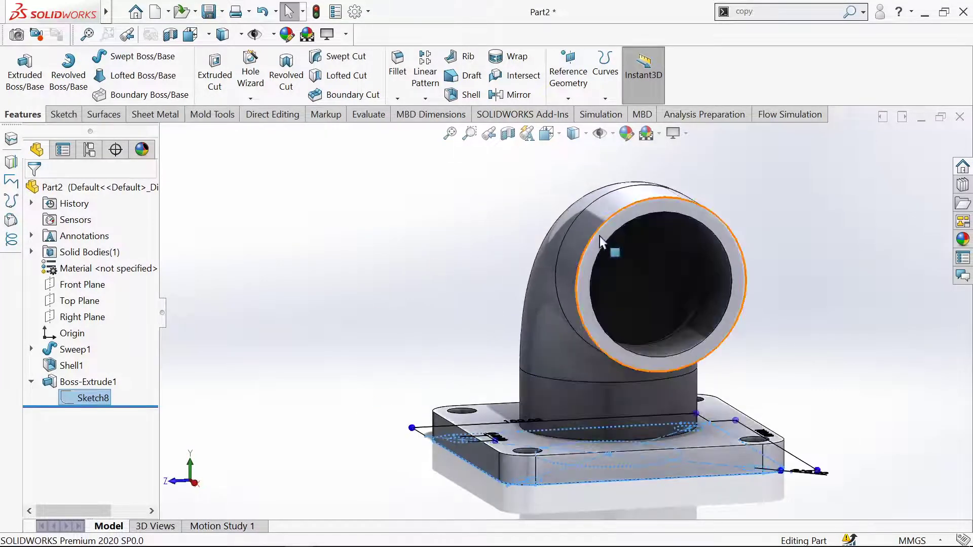
left_click(600, 236)
double_click(600, 236)
left_click(63, 114)
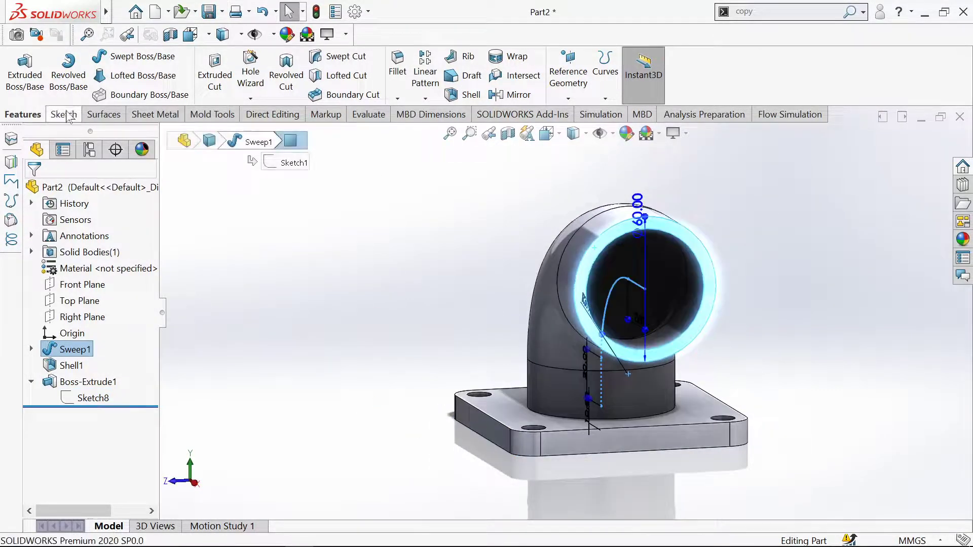
left_click(23, 65)
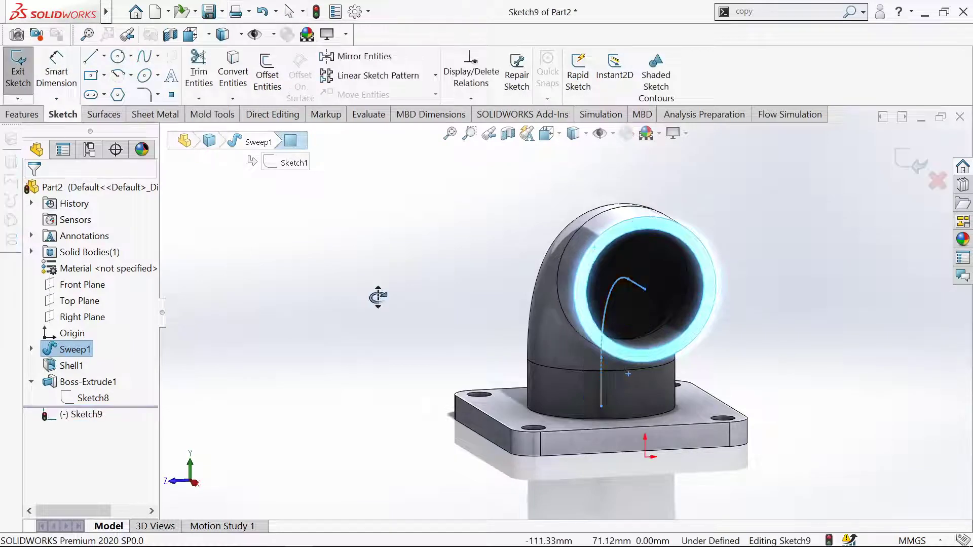
key("space")
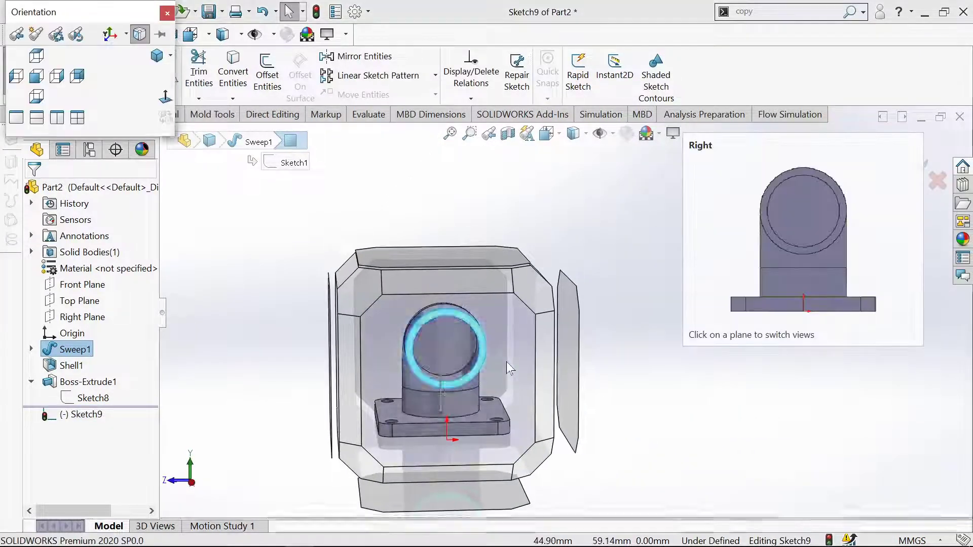
From the Right view, paste the copied square flange sketch onto the elbow's open end
left_click(506, 362)
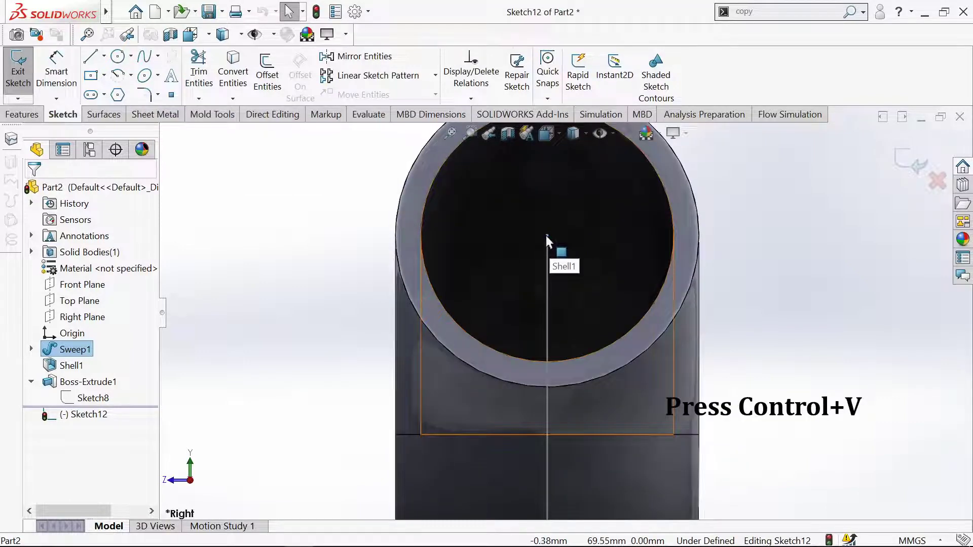
key("ctrl+v")
scroll(537, 288, "up", 2)
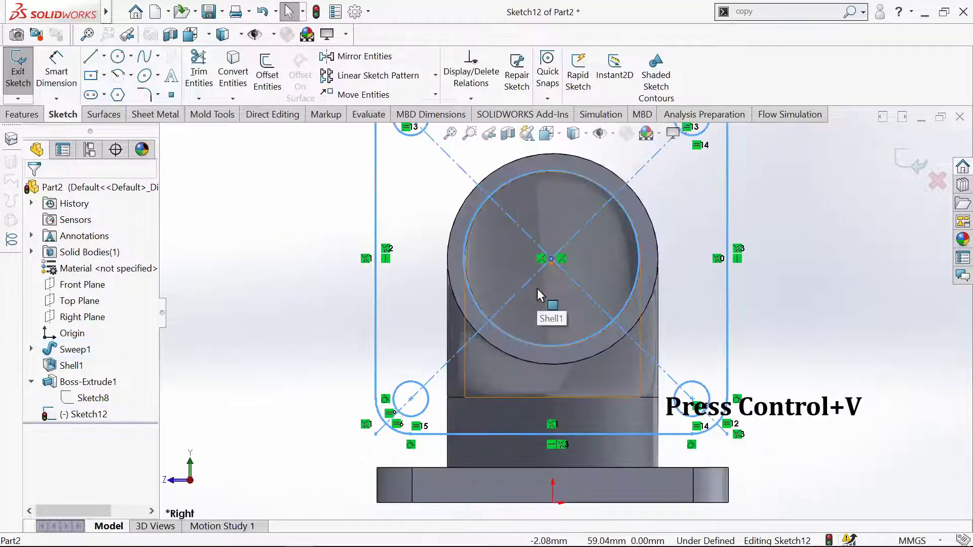
scroll(538, 288, "up", 1)
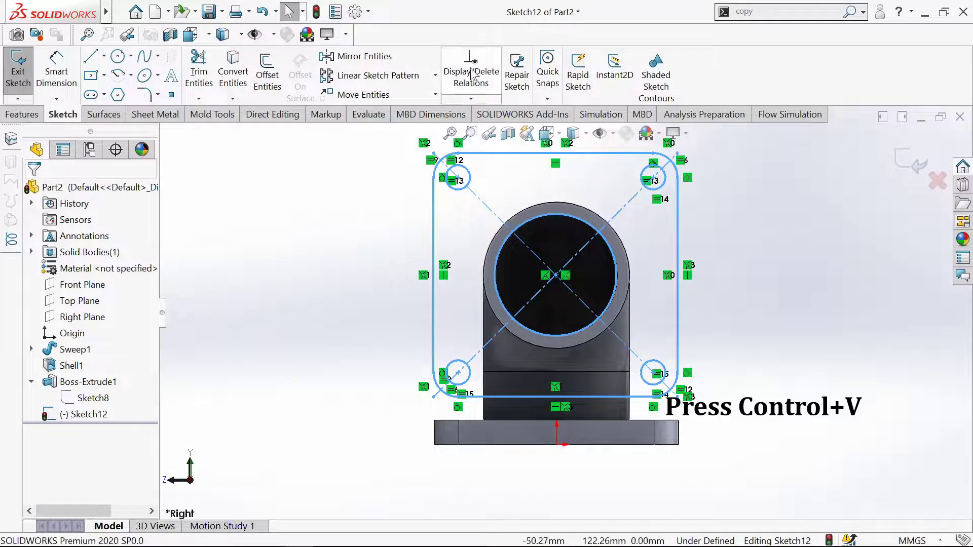
Fully define the pasted flange sketch (Sketch12) with Fully Define Sketch, then view it angled
left_click(479, 99)
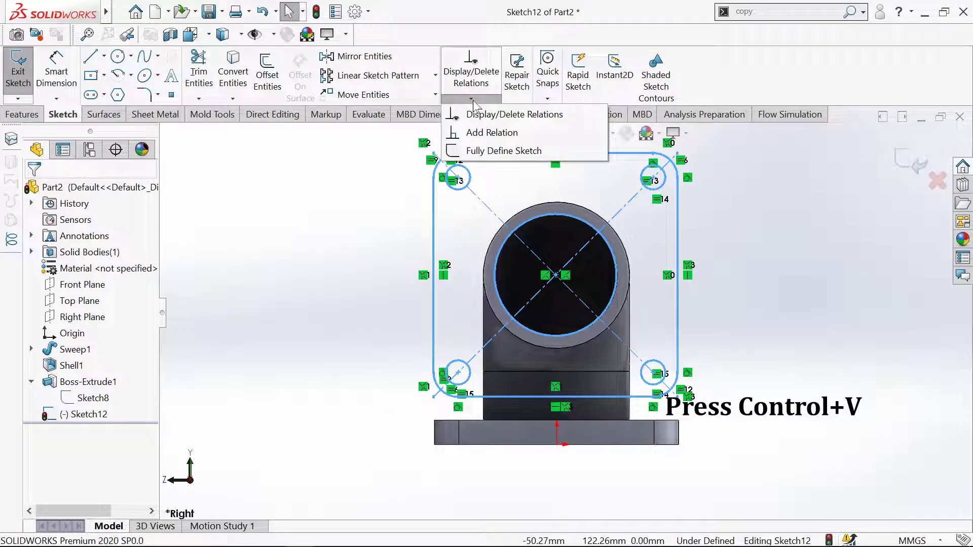
left_click(482, 151)
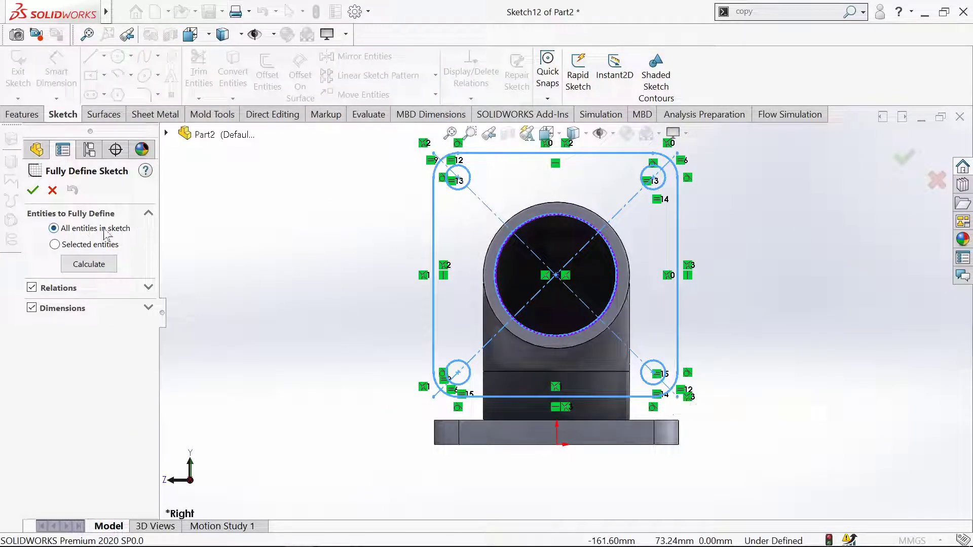
left_click(93, 271)
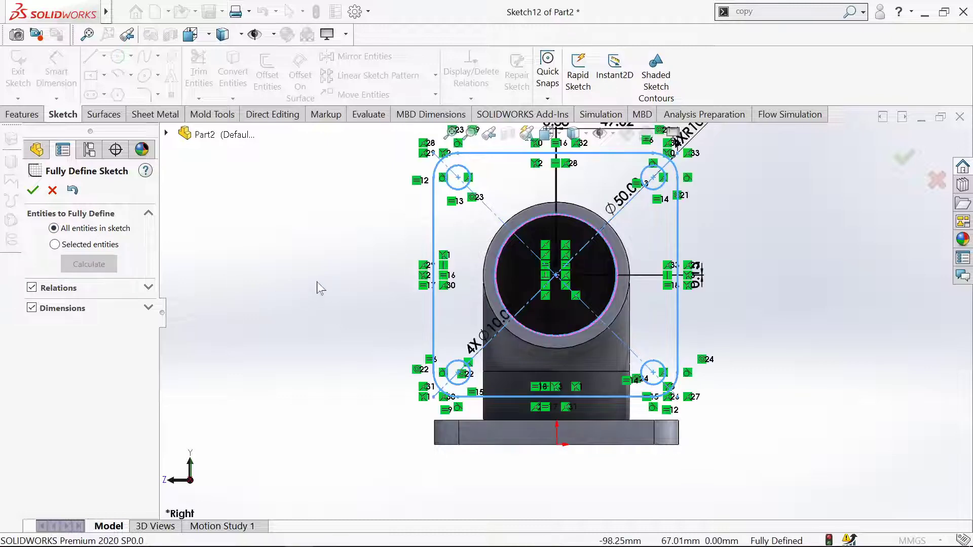
left_click(32, 190)
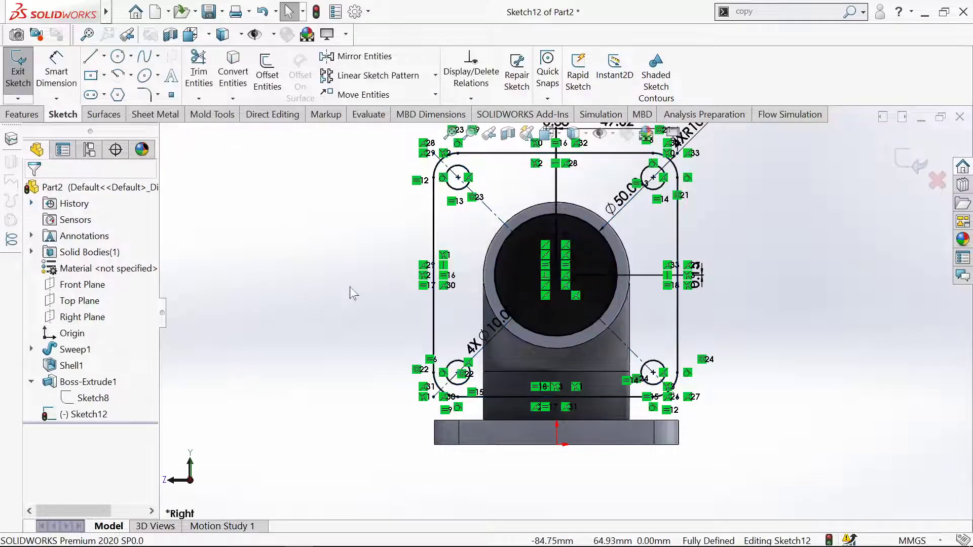
middle_click_drag(356, 313, 316, 291)
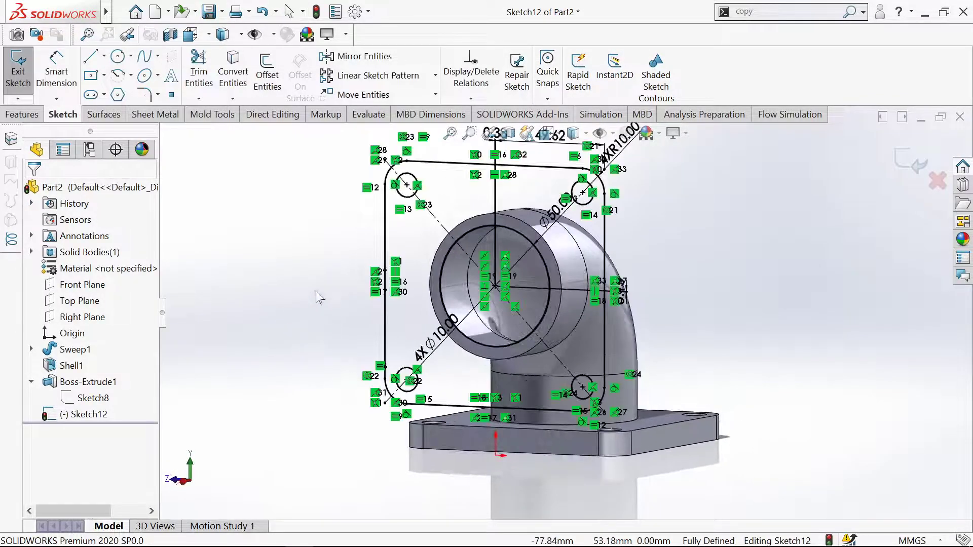
scroll(315, 290, "down", 3)
key("f")
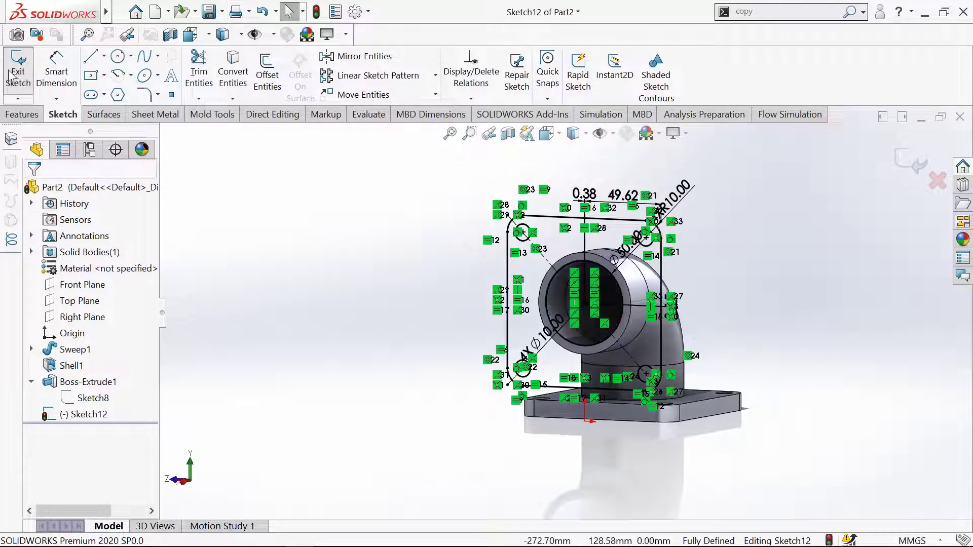
middle_click_drag(568, 283, 601, 278)
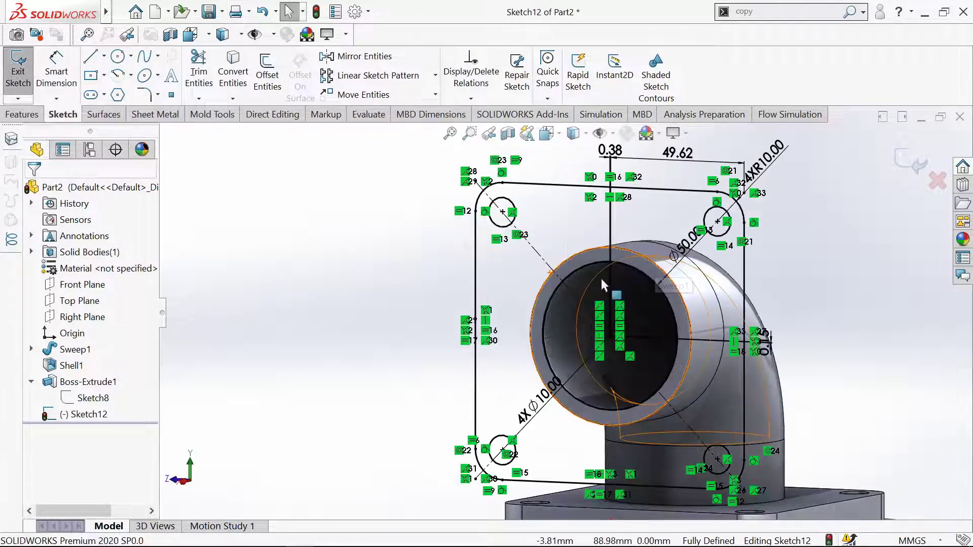
scroll(641, 218, "down", 2)
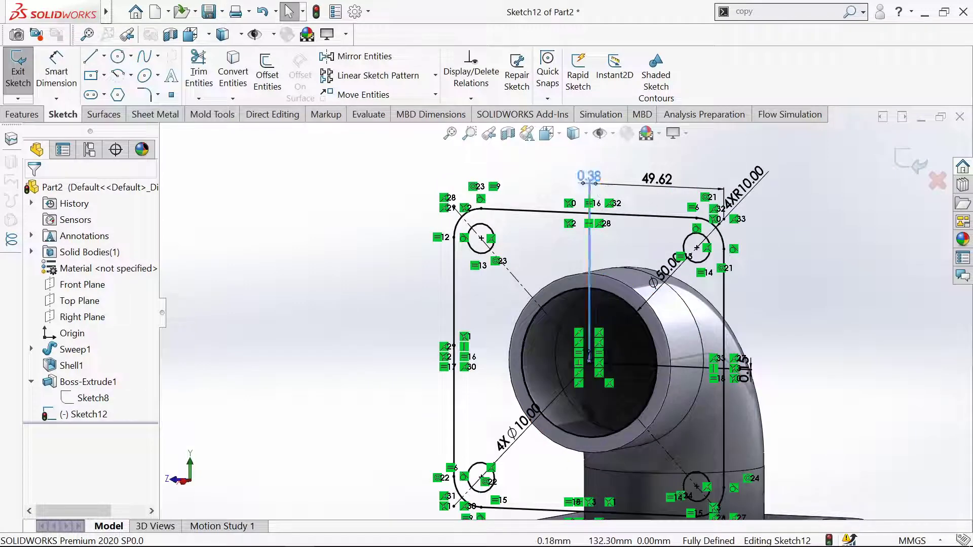
Set both small offset dimensions of Sketch12, including the 0.38, to 0
left_click(589, 176)
double_click(589, 176)
type("0")
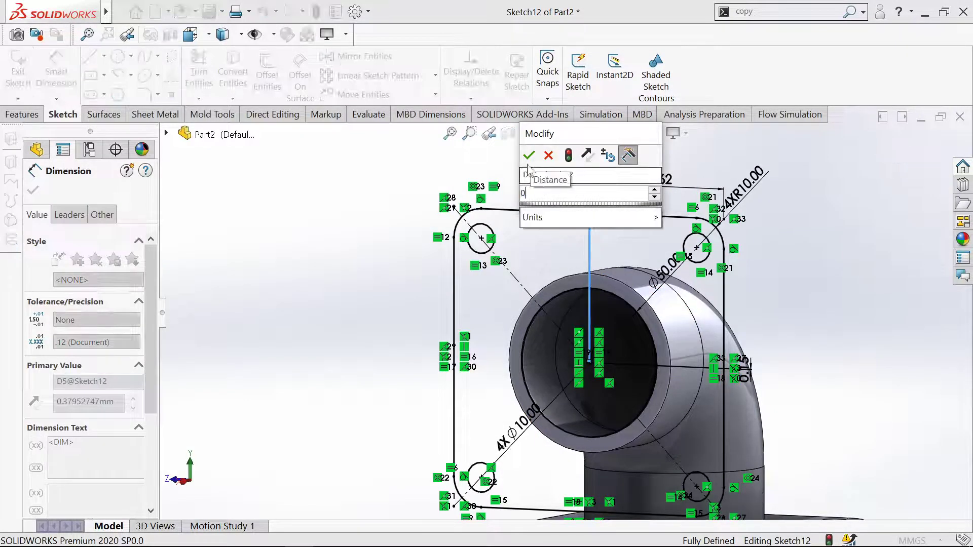
left_click(529, 155)
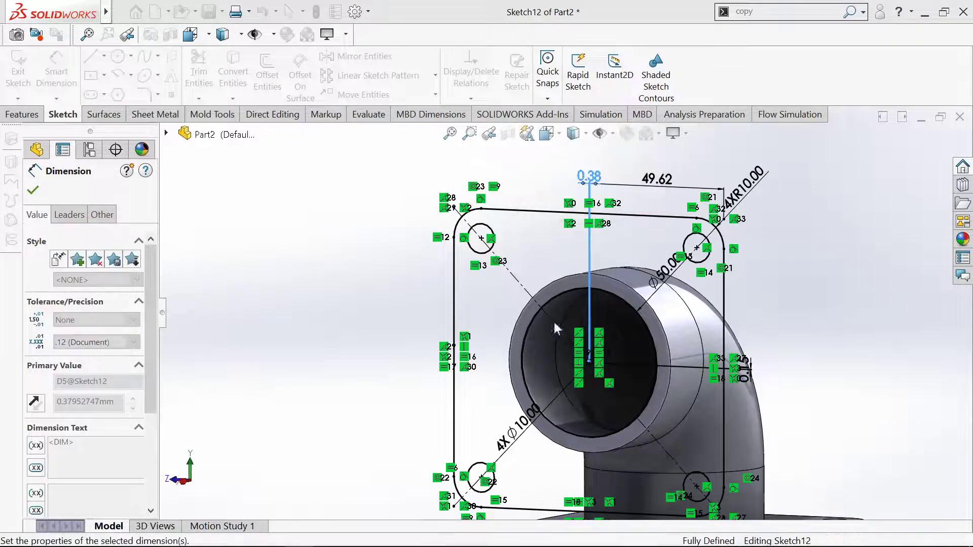
double_click(745, 368)
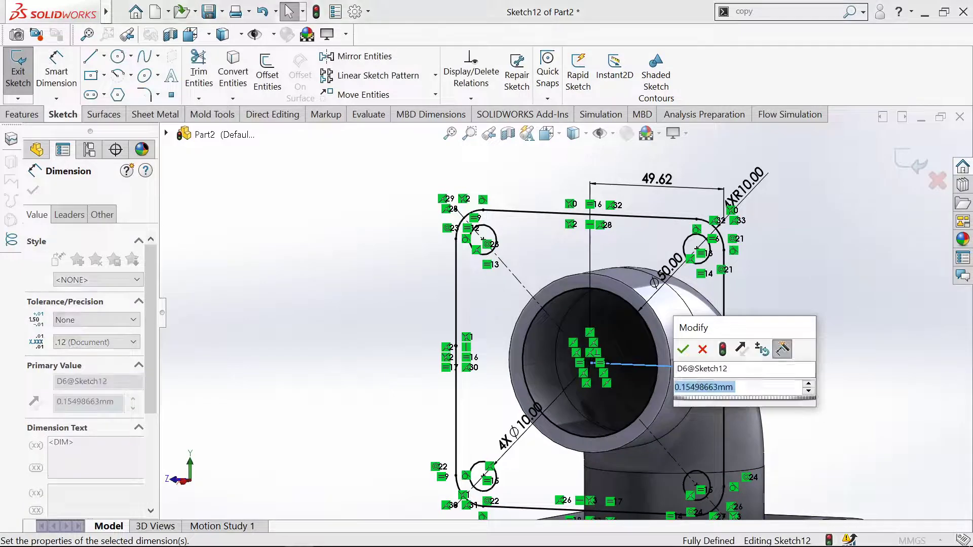
left_click(681, 347)
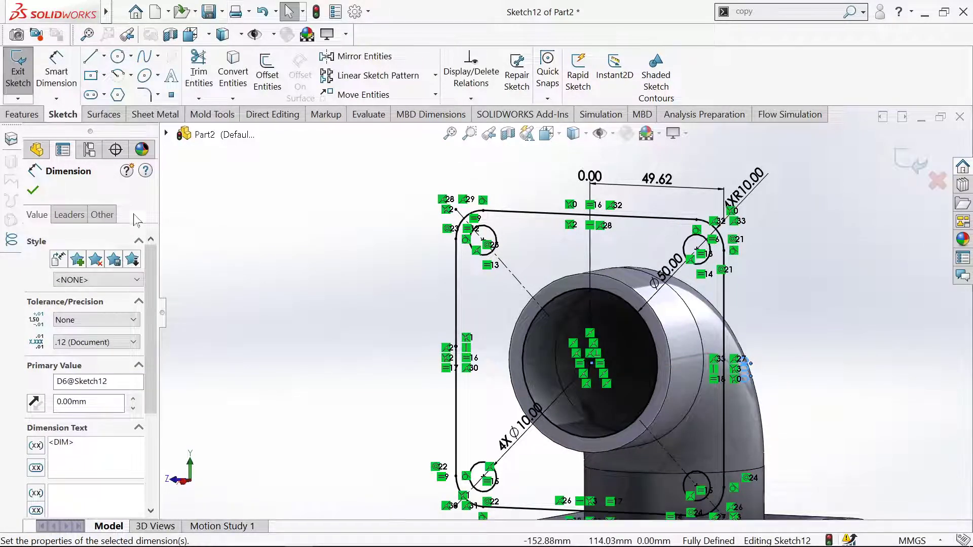
left_click(32, 192)
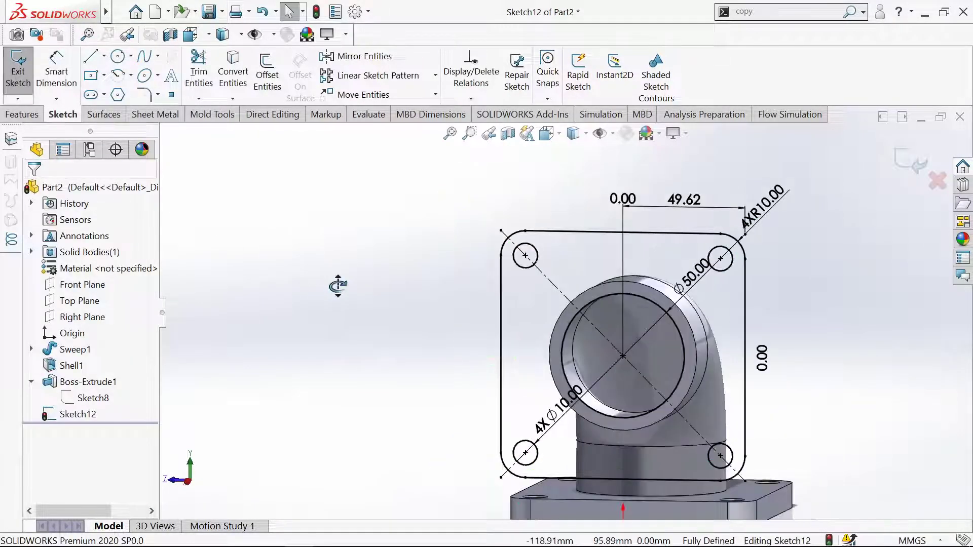
Exit the flange sketch and check the elbow's reference drawing
key("ctrl+b")
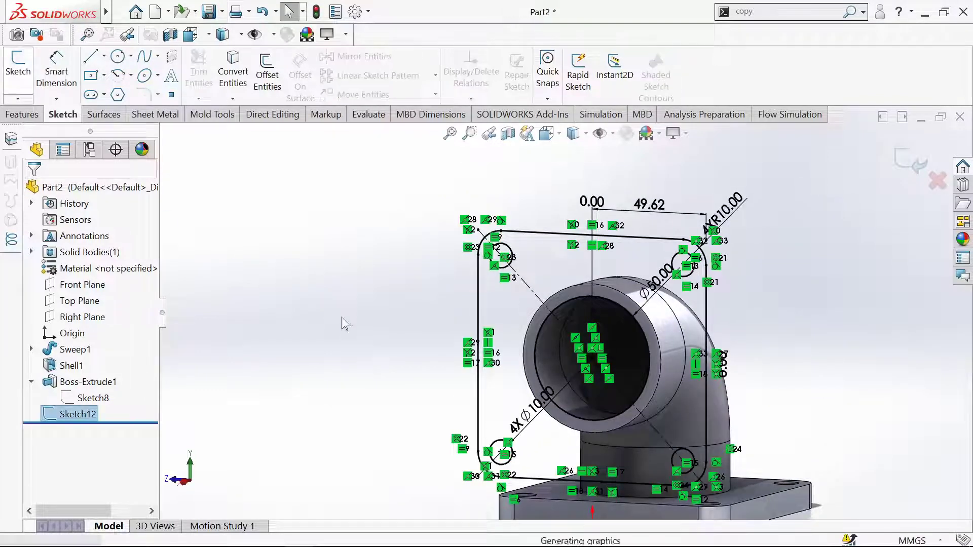
left_click(381, 324)
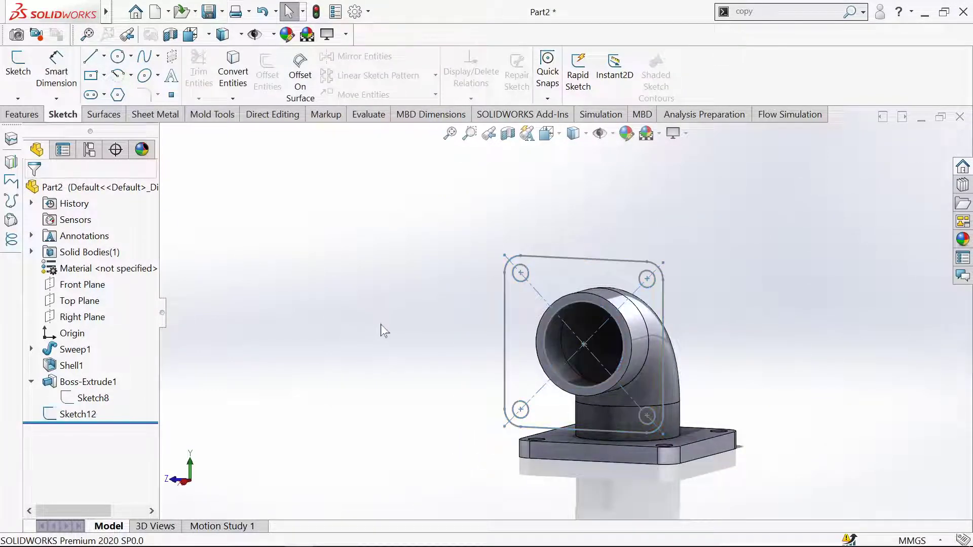
key("alt+Tab")
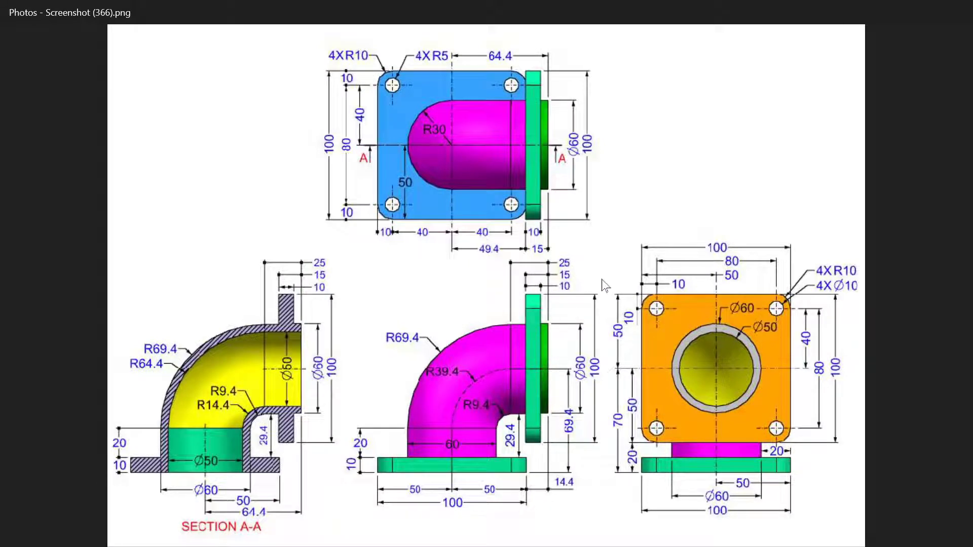
key("alt+Tab")
Start a boss extrusion on Sketch12, selecting flange regions and reversing the direction
left_click(40, 119)
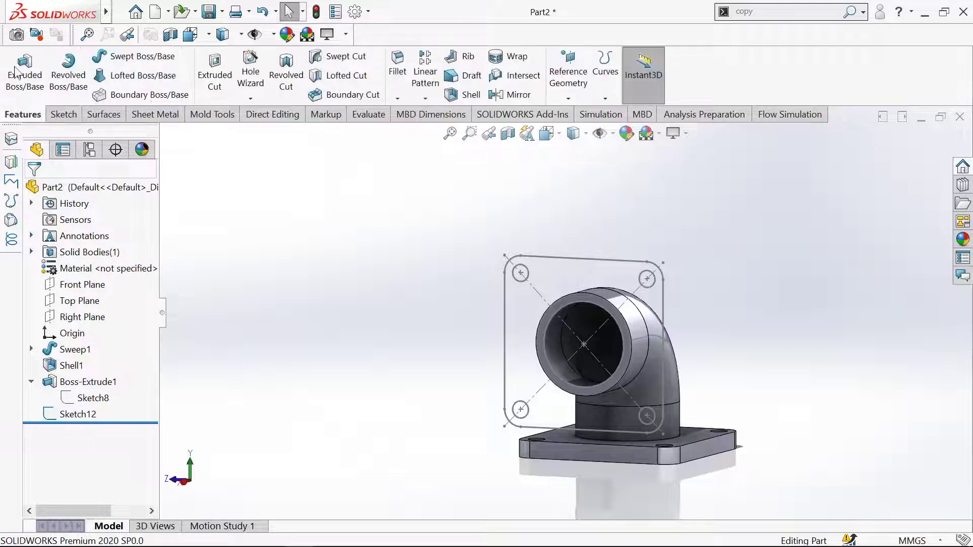
left_click(24, 71)
middle_click_drag(369, 358, 593, 355)
left_click(593, 355)
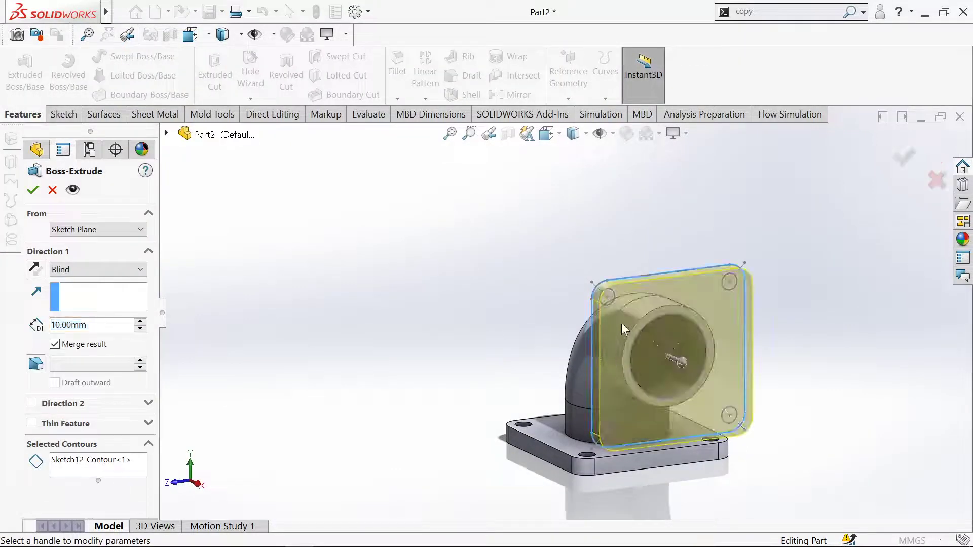
left_click(85, 466)
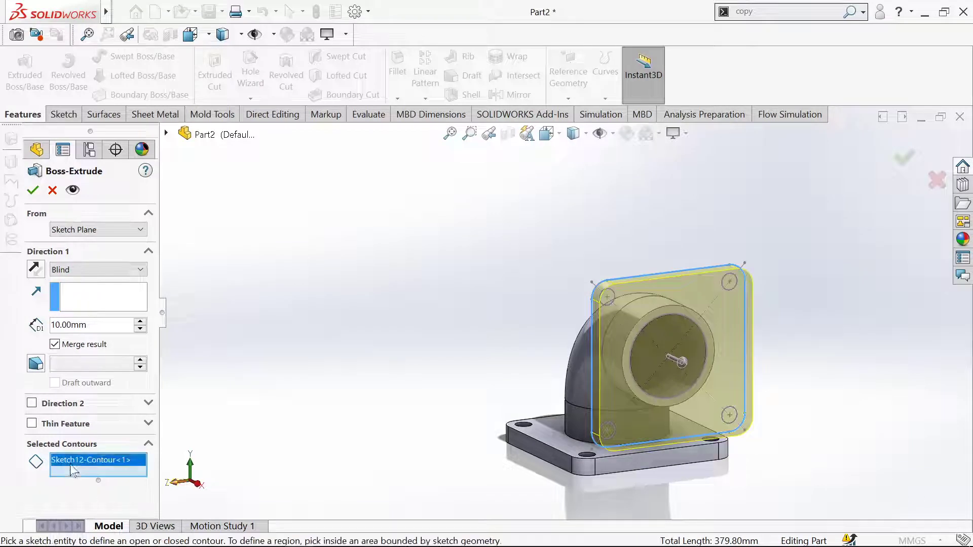
left_click(615, 334)
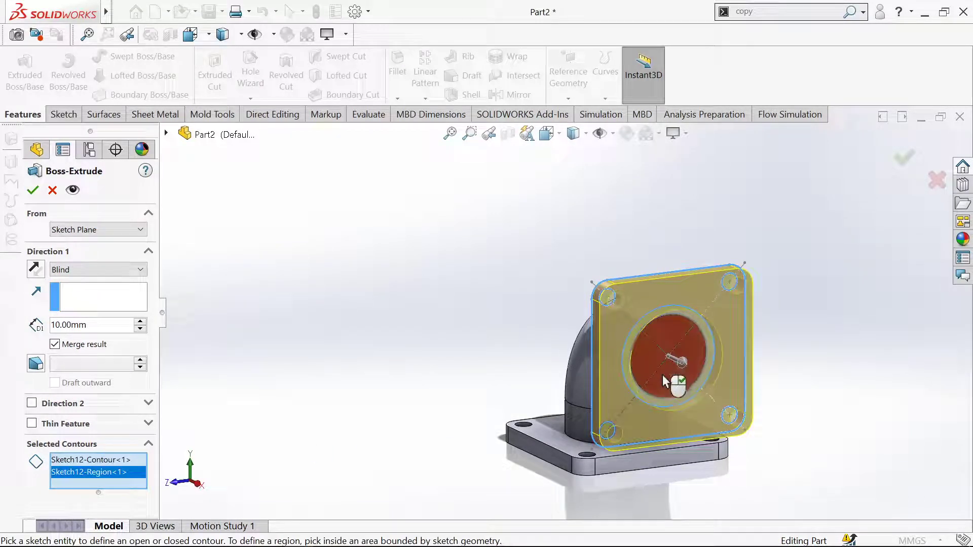
left_click(642, 378)
left_click(42, 268)
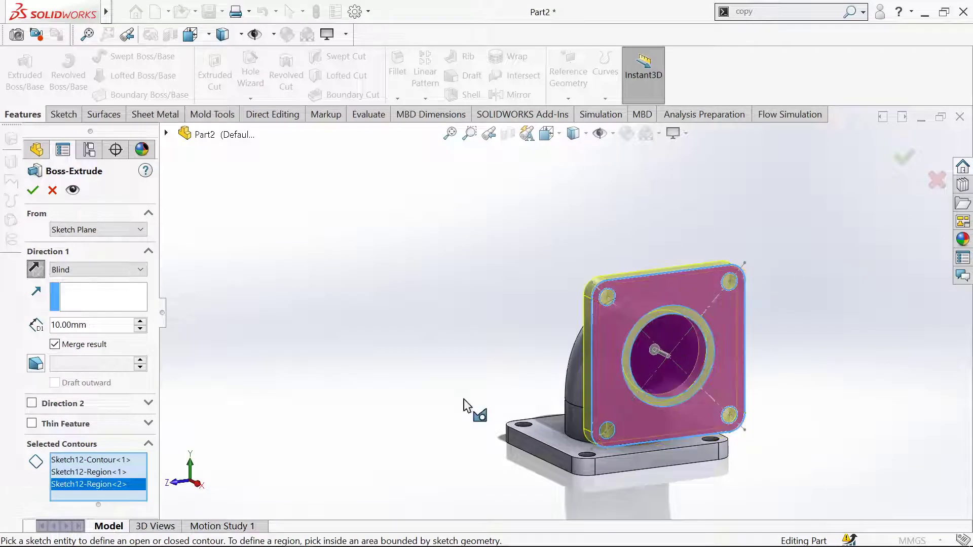
middle_click_drag(467, 408, 521, 402)
Start the extrusion at a 5 mm offset, extrude only the flange plate region 10 mm
left_click(127, 229)
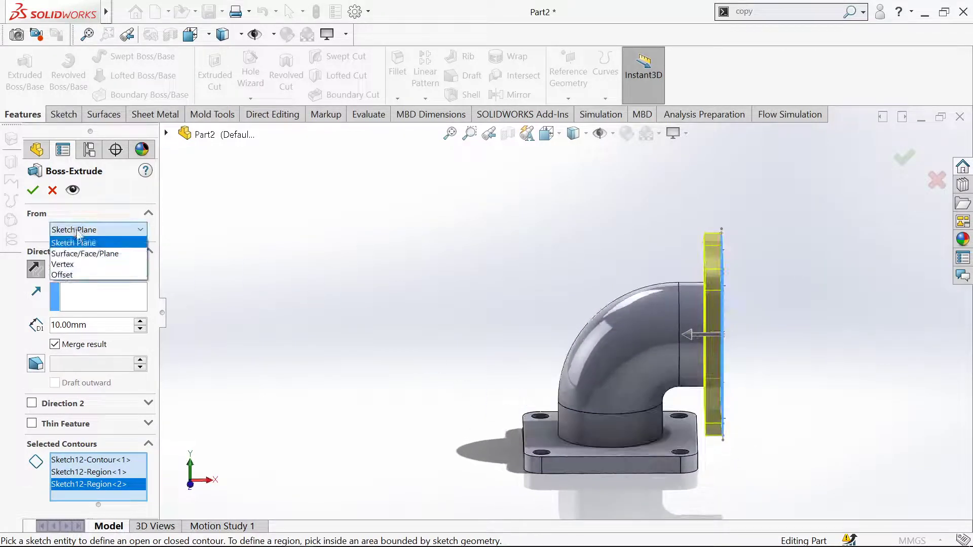
left_click(87, 272)
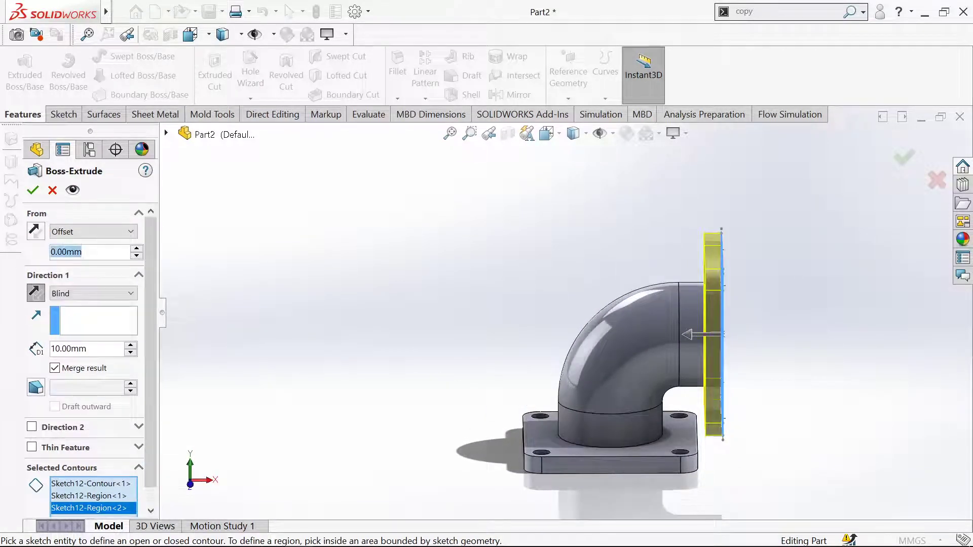
type("5")
key("Return")
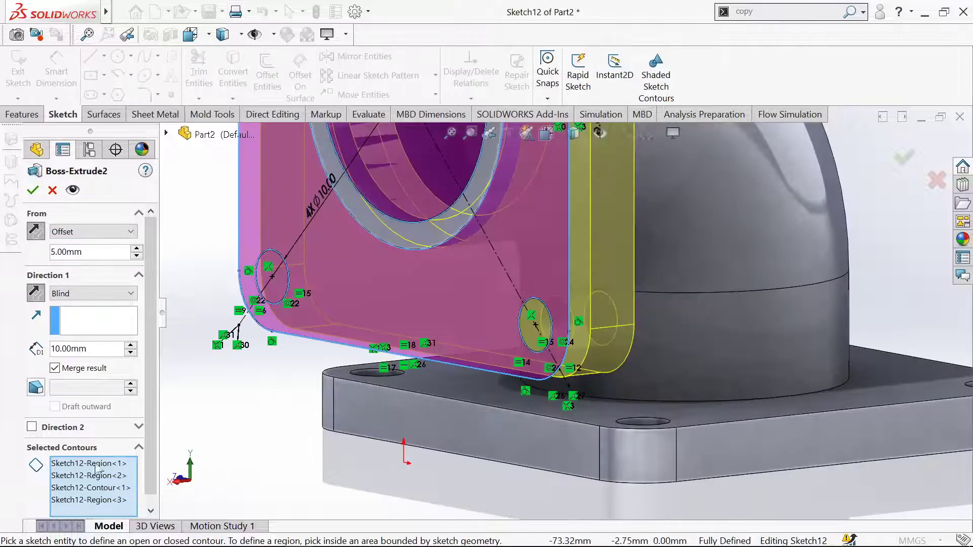
right_click(84, 513)
left_click(147, 517)
key("ctrl+shift+z")
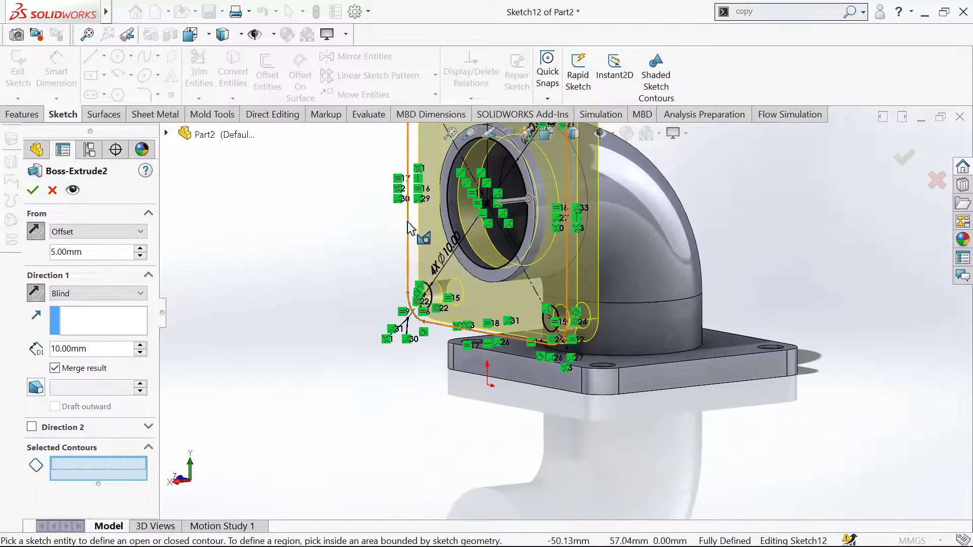
left_click(416, 234)
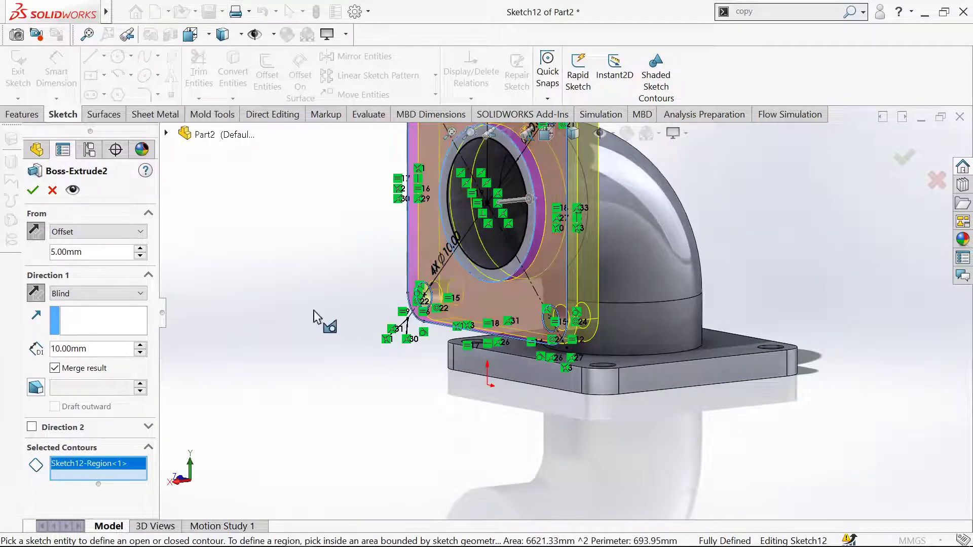
mouse_move(314, 317)
middle_mouse_down()
mouse_move(385, 306)
mouse_move(419, 320)
middle_mouse_up()
left_click(33, 190)
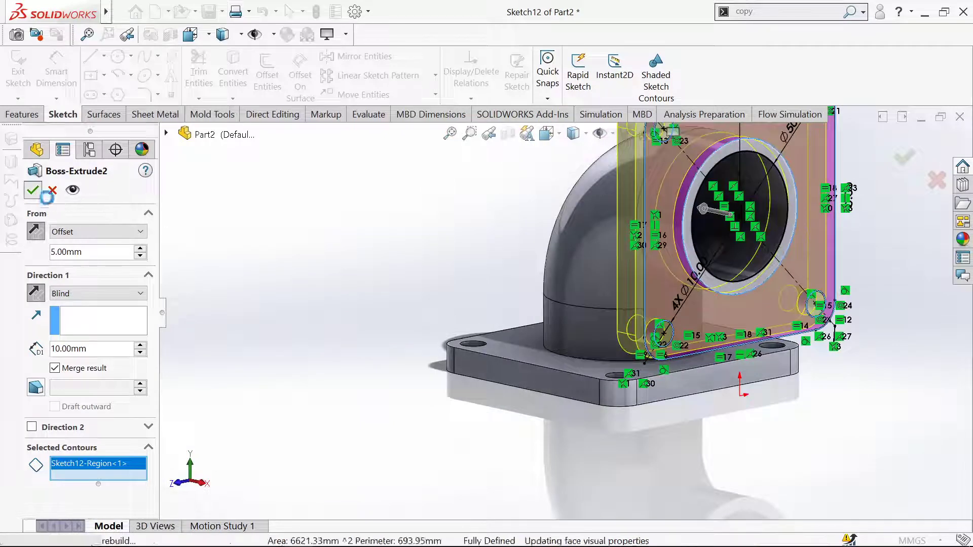
mouse_move(487, 376)
middle_mouse_down()
mouse_move(504, 391)
mouse_move(419, 419)
mouse_move(485, 420)
mouse_move(441, 445)
mouse_move(335, 410)
mouse_move(462, 451)
mouse_move(445, 459)
mouse_move(481, 365)
middle_mouse_up()
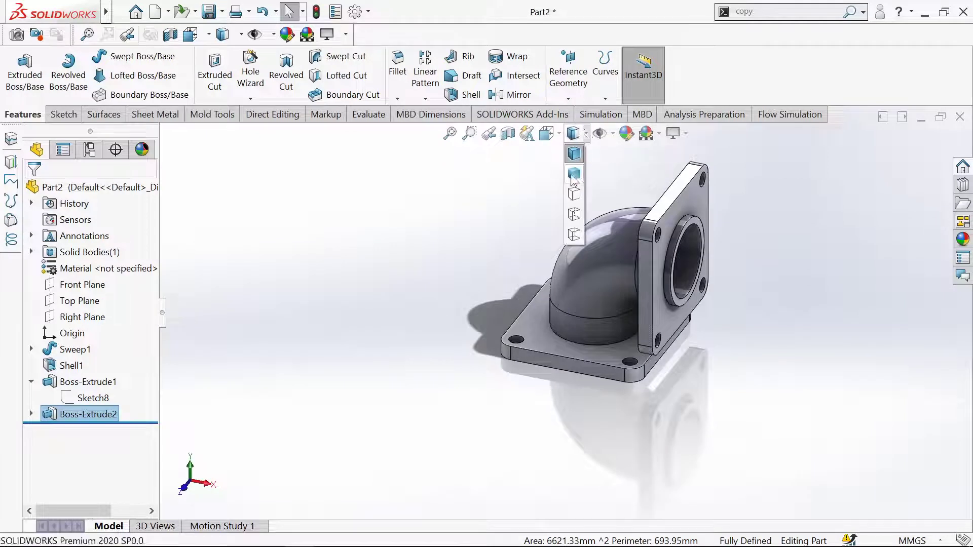
Switch to Shaded display and edit Part2's appearance from the Display Pane
left_click(574, 169)
mouse_move(574, 168)
middle_mouse_down()
mouse_move(412, 255)
mouse_move(405, 248)
middle_mouse_up()
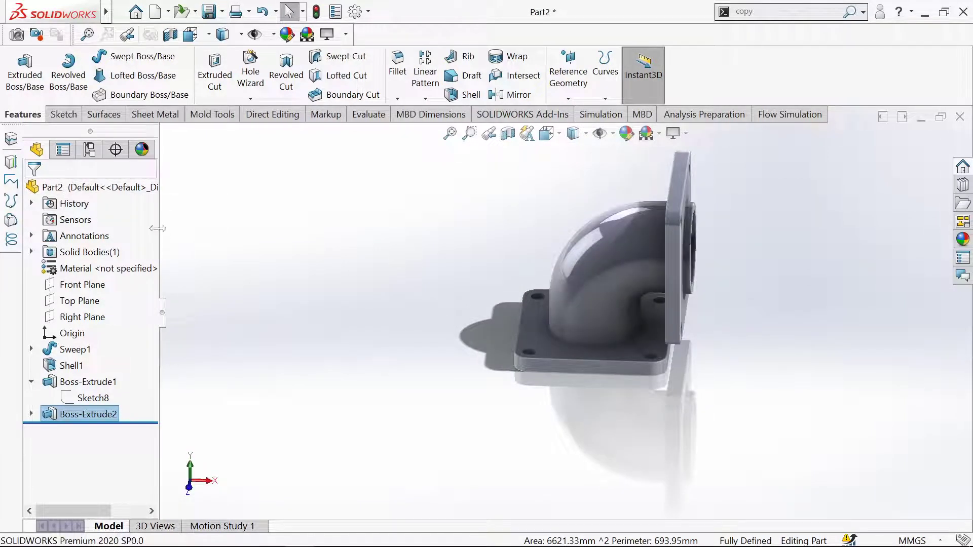
left_click_drag(158, 229, 193, 235)
left_click(186, 151)
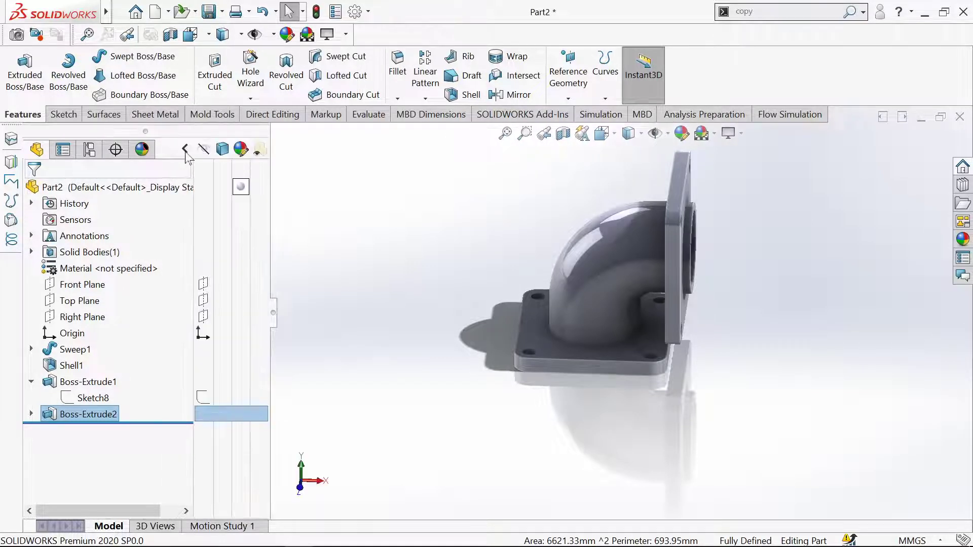
left_click(241, 192)
left_click(297, 202)
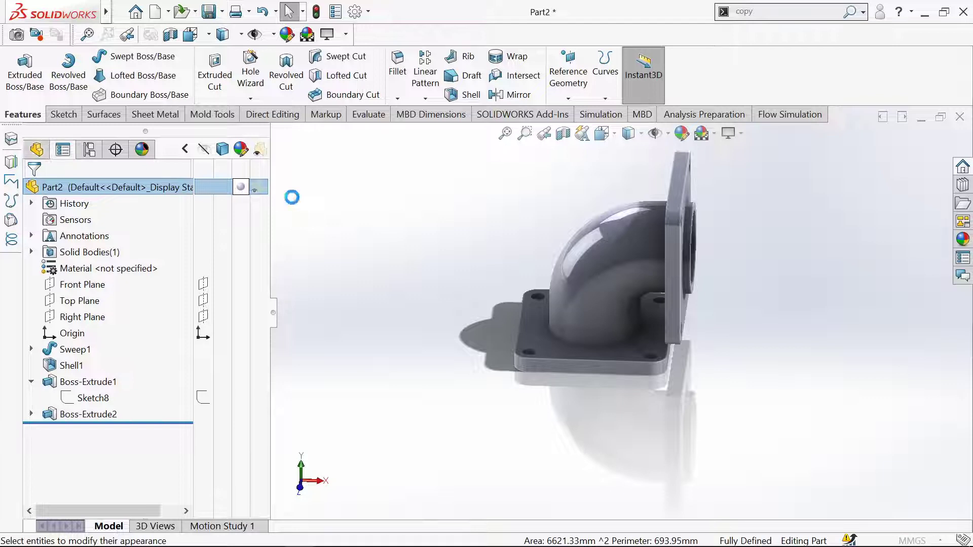
Apply the Metal > Steel sandblasted steel appearance to the entire elbow part
left_click(839, 161)
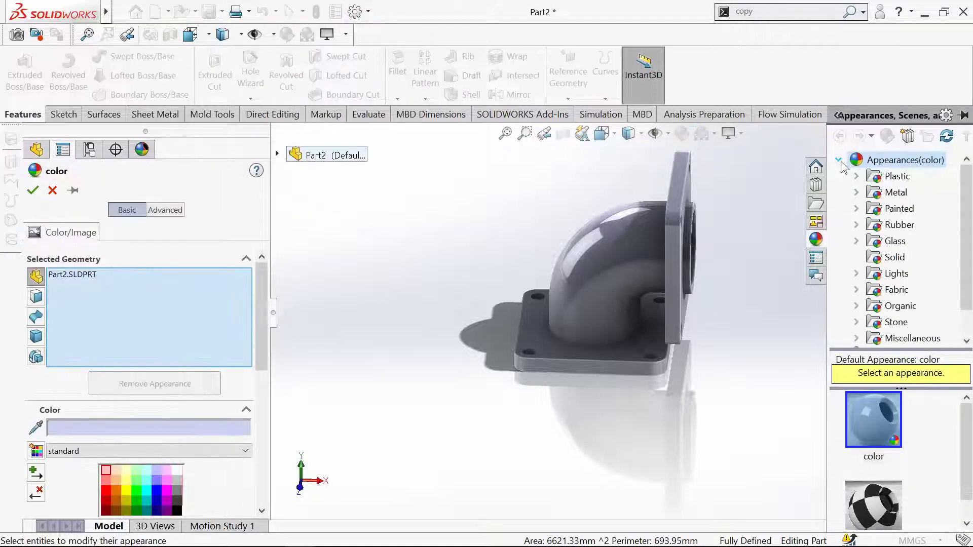
left_click(862, 194)
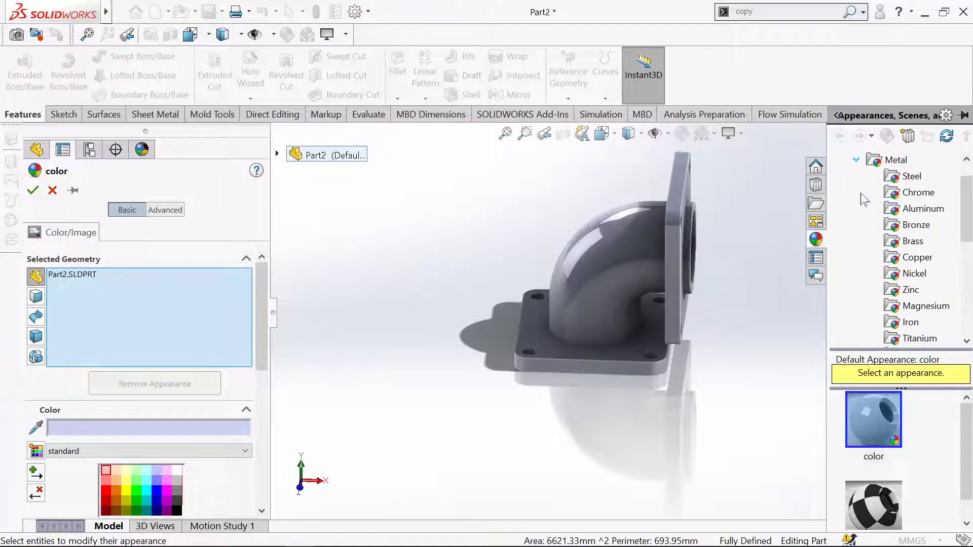
left_click(905, 178)
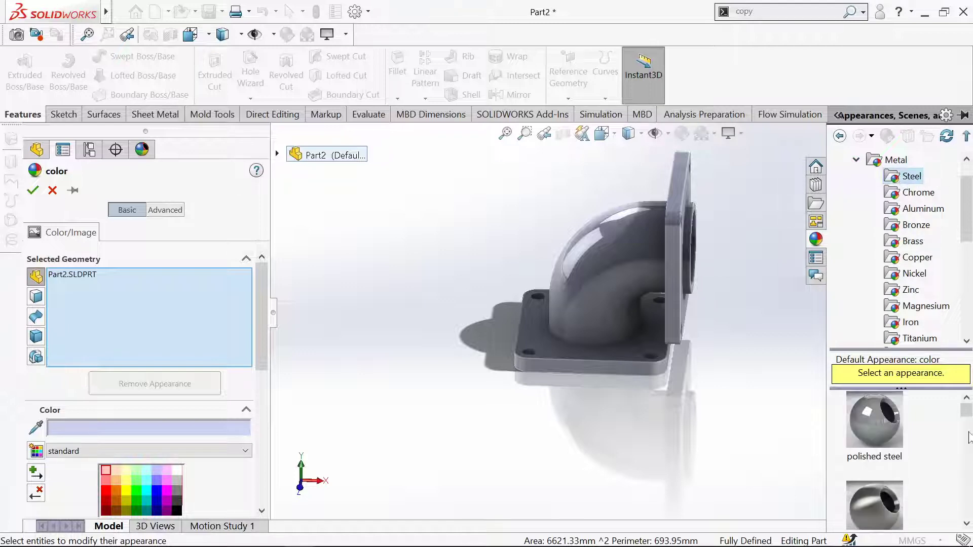
left_click_drag(967, 412, 969, 443)
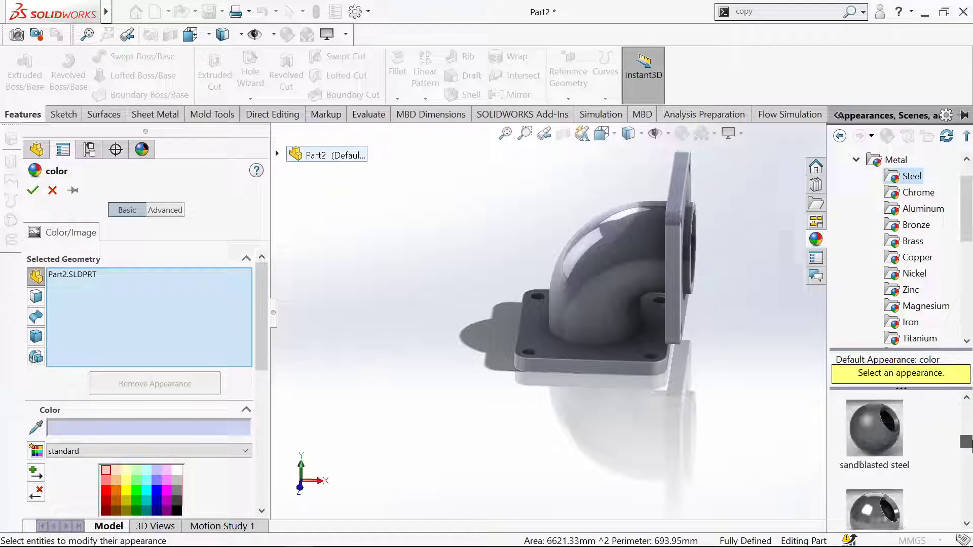
left_click(865, 435)
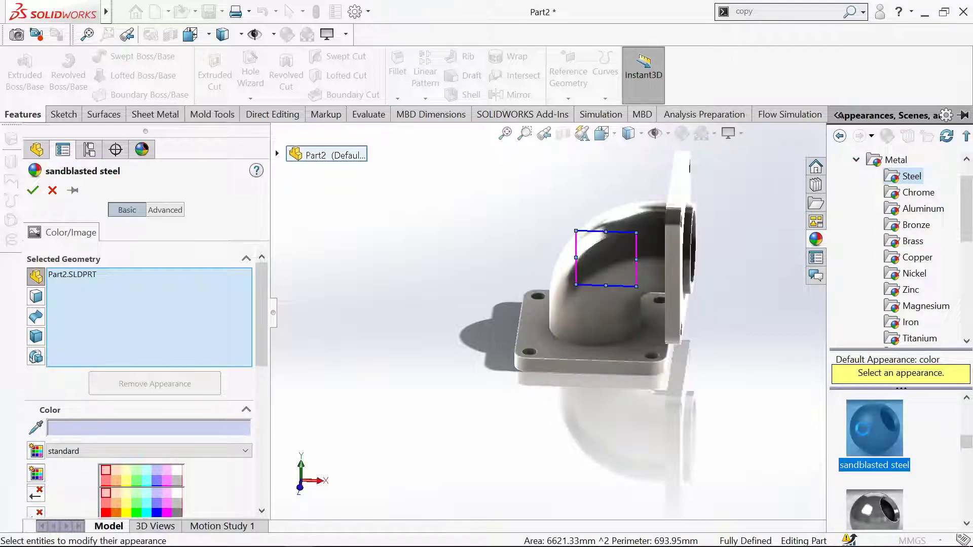
left_click(33, 191)
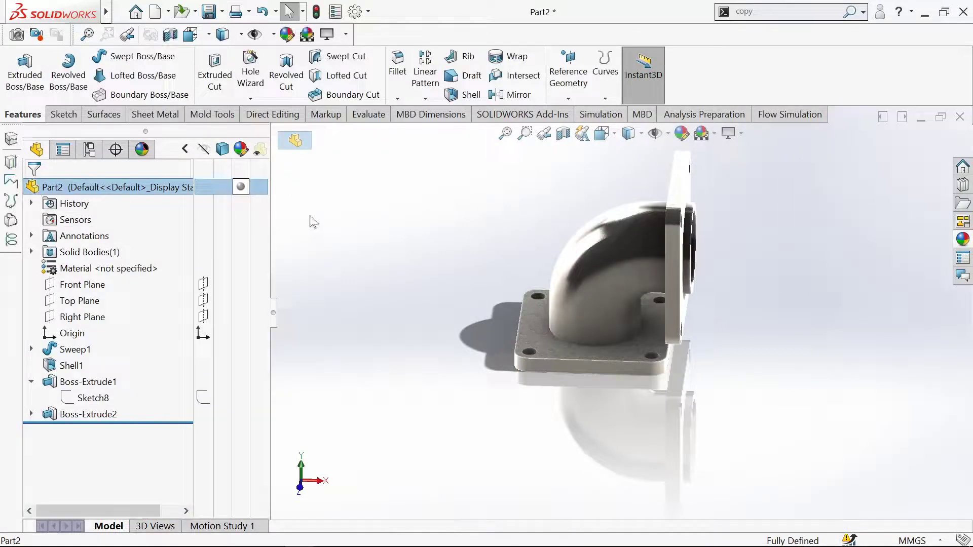
left_click(185, 148)
mouse_move(419, 283)
middle_mouse_down()
mouse_move(289, 267)
mouse_move(697, 270)
mouse_move(686, 258)
mouse_move(572, 263)
mouse_move(600, 279)
mouse_move(695, 272)
mouse_move(636, 305)
mouse_move(562, 317)
mouse_move(439, 293)
mouse_move(361, 202)
mouse_move(358, 135)
mouse_move(346, 263)
mouse_move(425, 328)
mouse_move(399, 314)
mouse_move(397, 276)
mouse_move(420, 264)
middle_mouse_up()
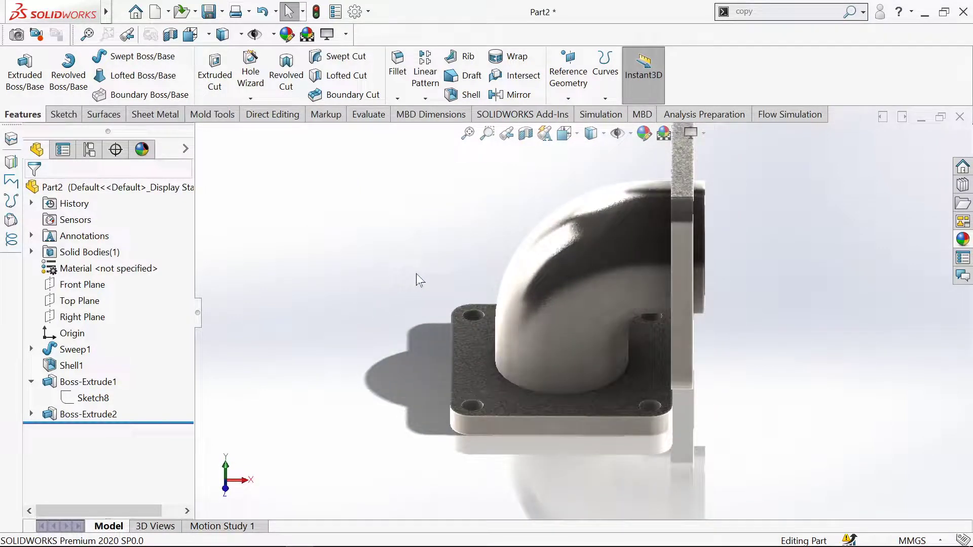